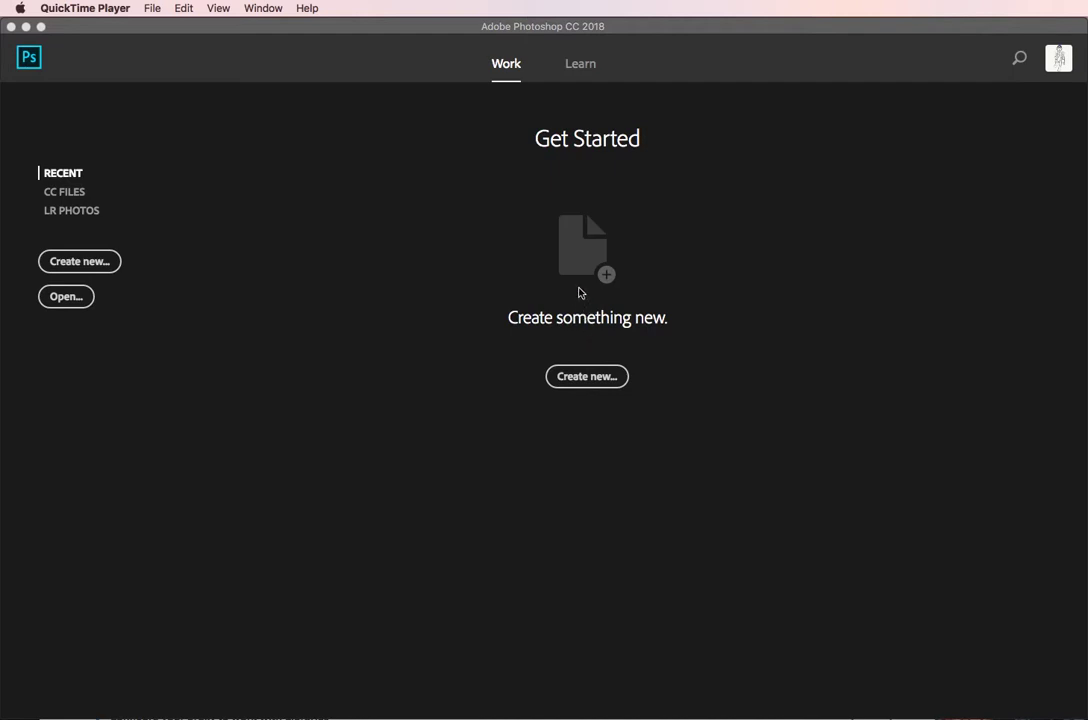
Create a new document from the Film & Video preset HDTV 1080p, 1920 x 1080 pixels at 72 pixels/inch.
{"action": "left_click", "coordinate": [566, 378]}
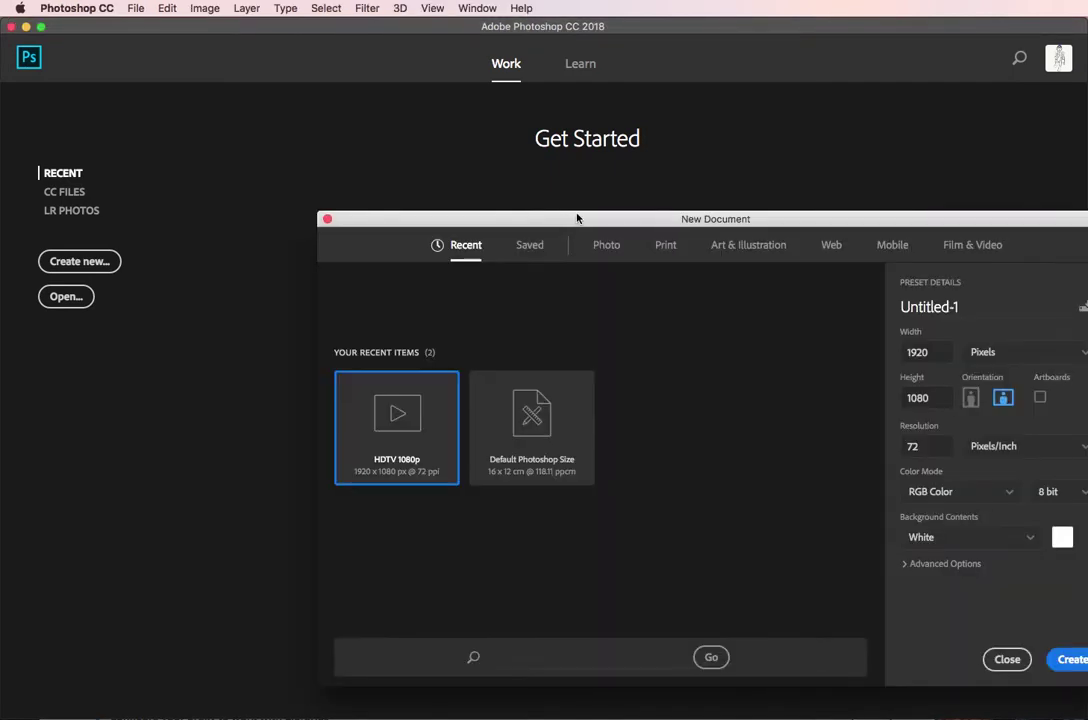
{"action": "left_click_drag", "start_coordinate": [576, 216], "coordinate": [442, 182]}
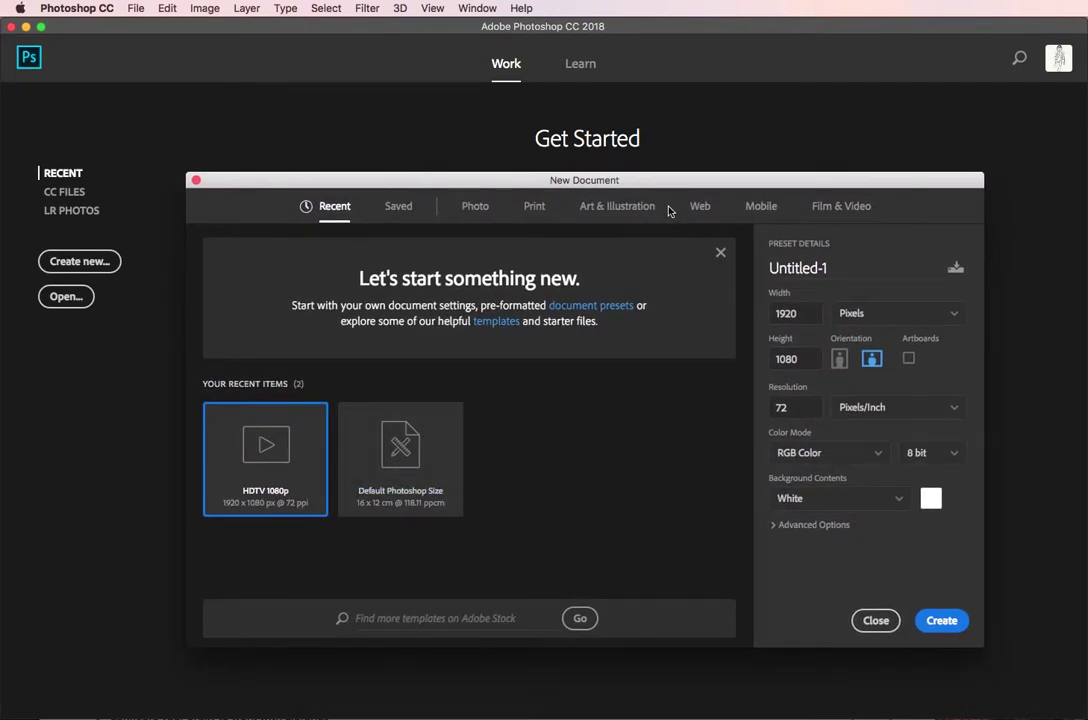
{"action": "left_click", "coordinate": [828, 209]}
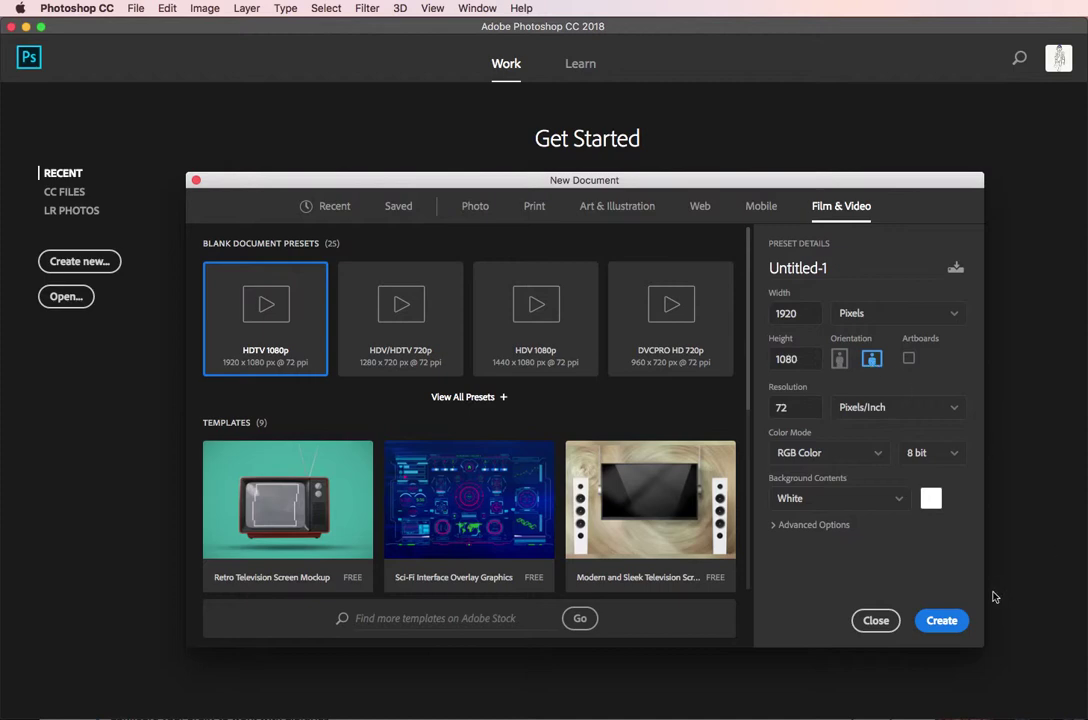
{"action": "left_click", "coordinate": [942, 621]}
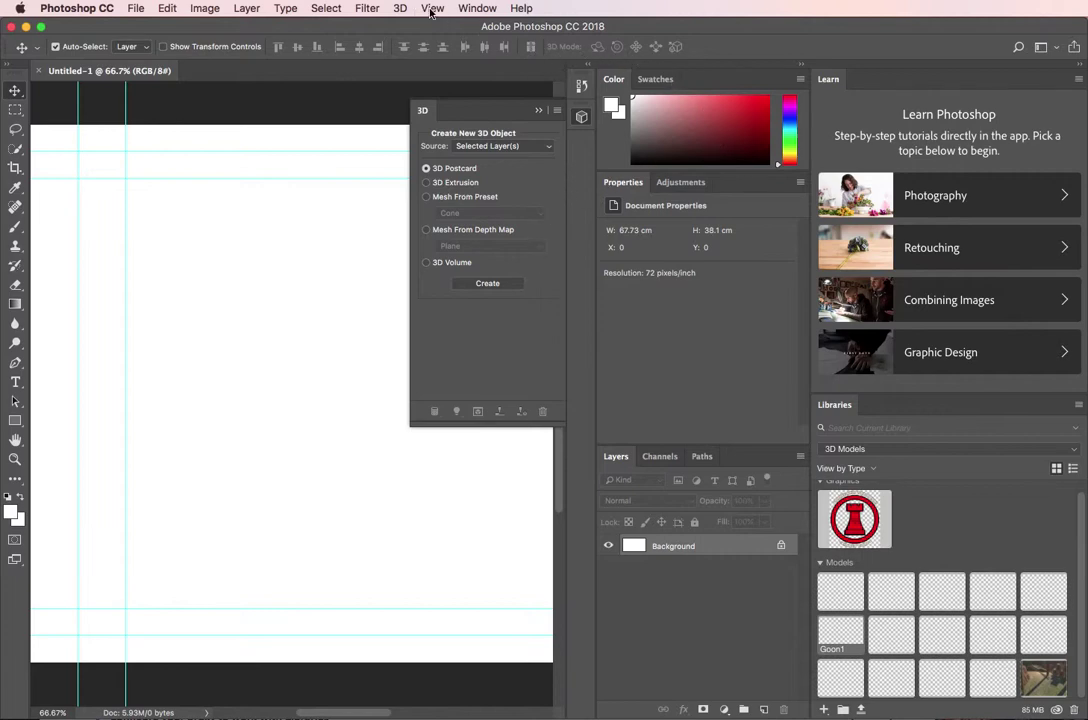
Reset the Essentials workspace to its default layout.
{"action": "left_click", "coordinate": [465, 8]}
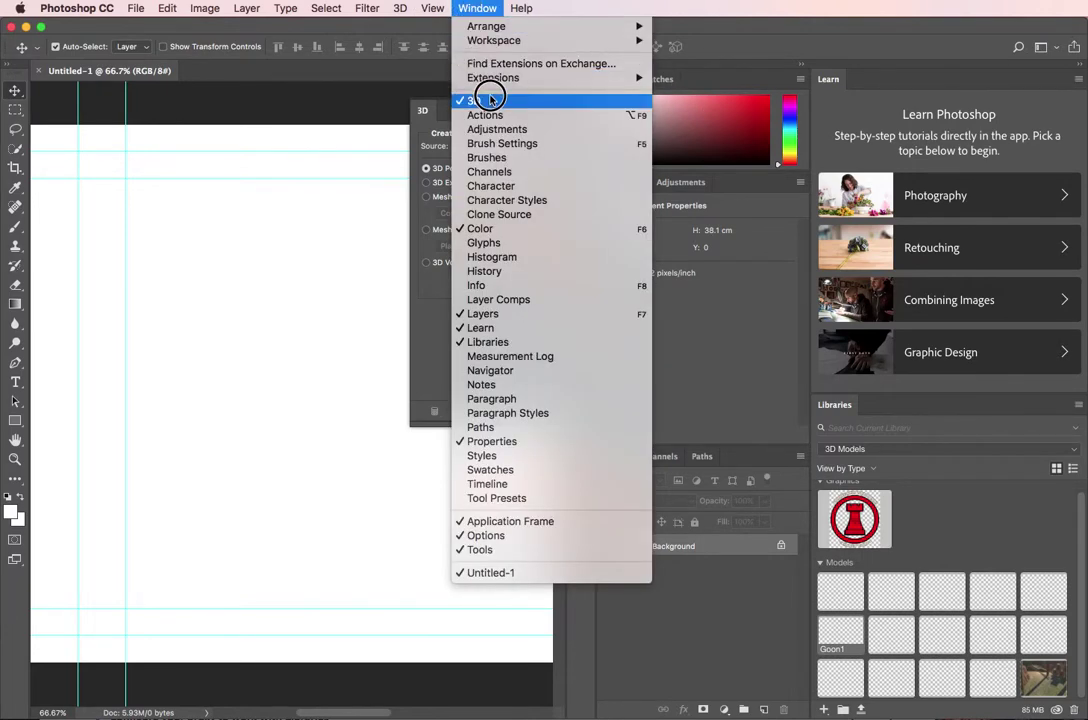
{"action": "mouse_move", "coordinate": [497, 40]}
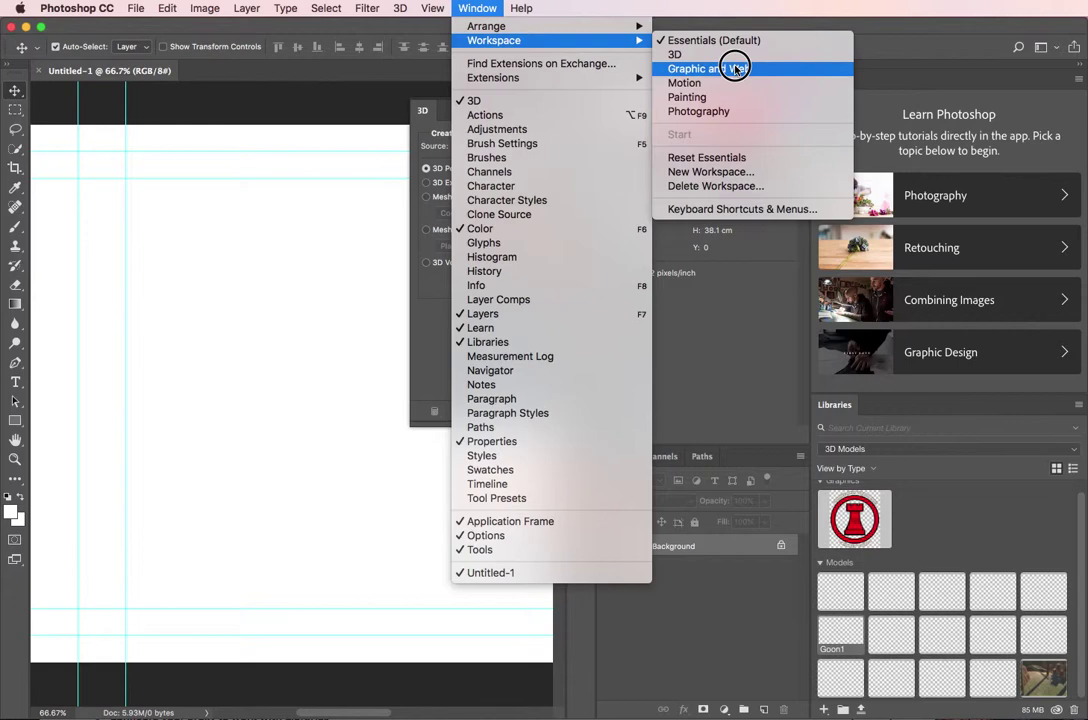
{"action": "left_click", "coordinate": [730, 158]}
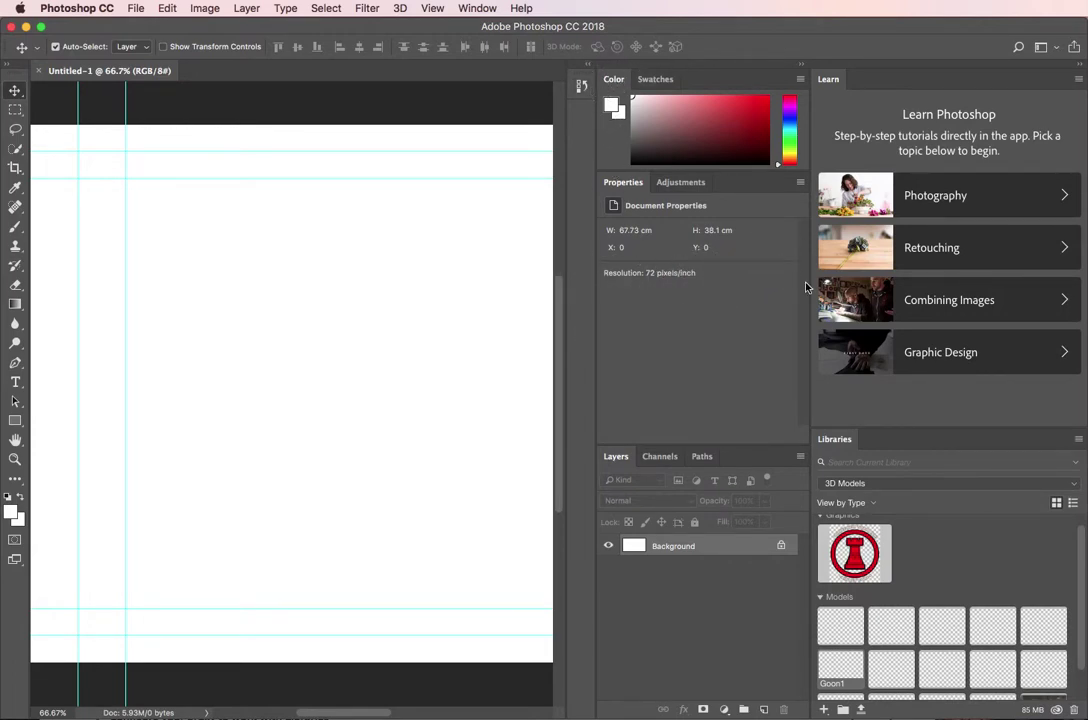
{"action": "left_click_drag", "start_coordinate": [812, 342], "coordinate": [1035, 313]}
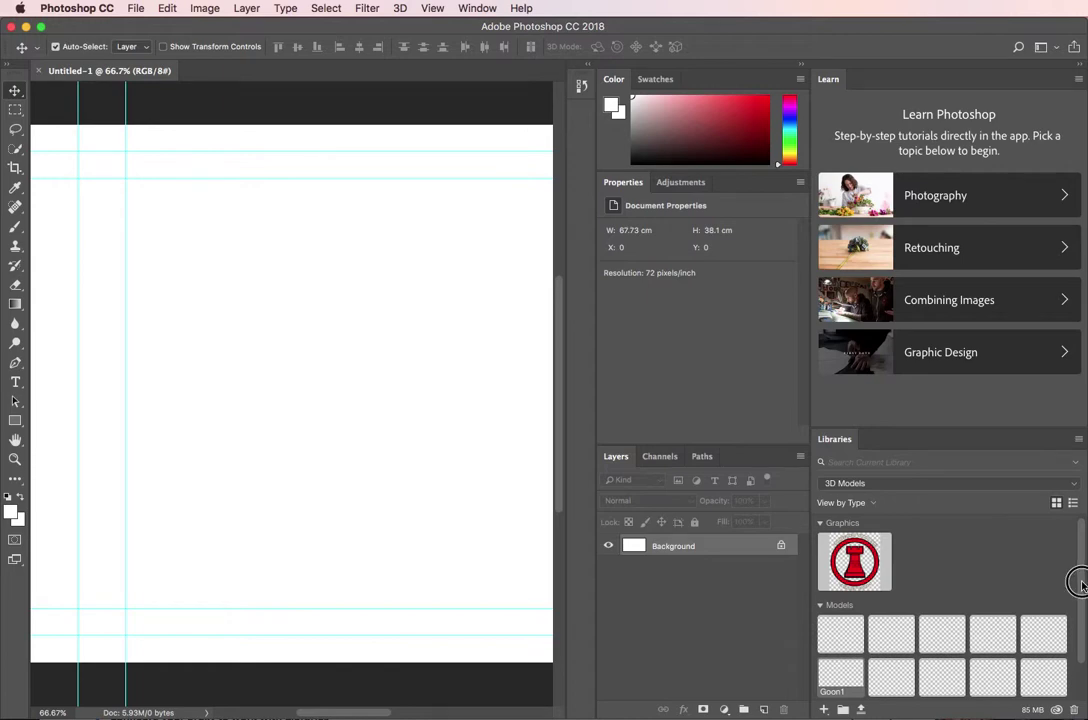
Open the Goon1 model from the 3D Models library and show the 3D panel for its scene.
{"action": "scroll", "coordinate": [1082, 578], "scroll_direction": "down", "scroll_amount": 2}
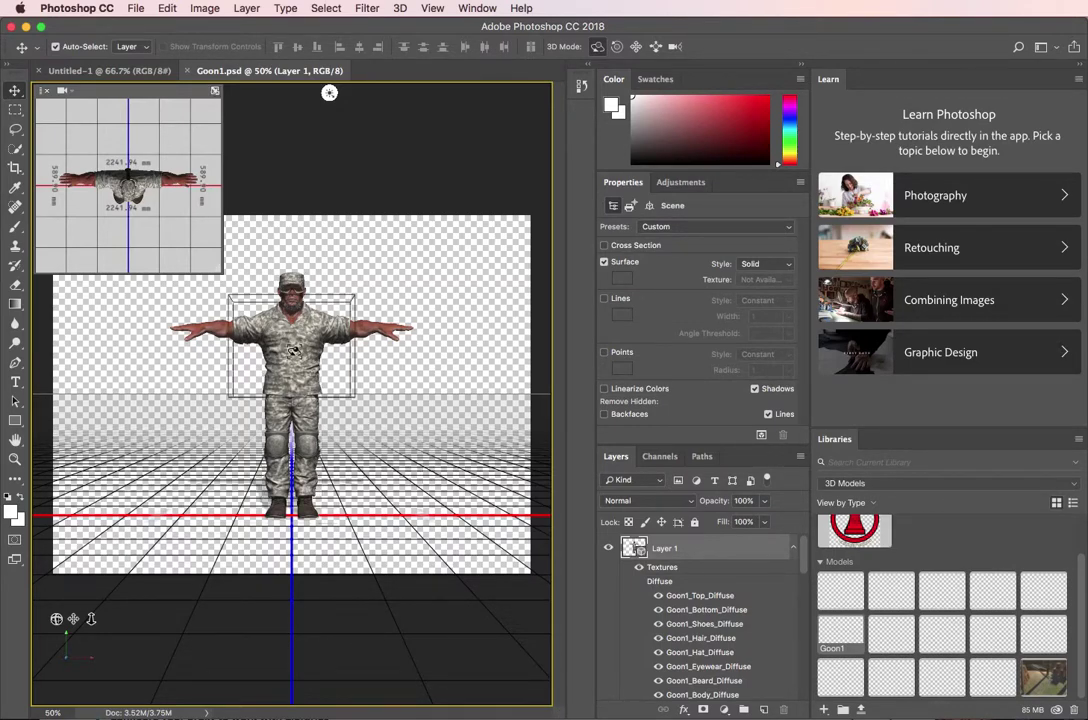
{"action": "left_click", "coordinate": [398, 8]}
{"action": "mouse_move", "coordinate": [432, 8]}
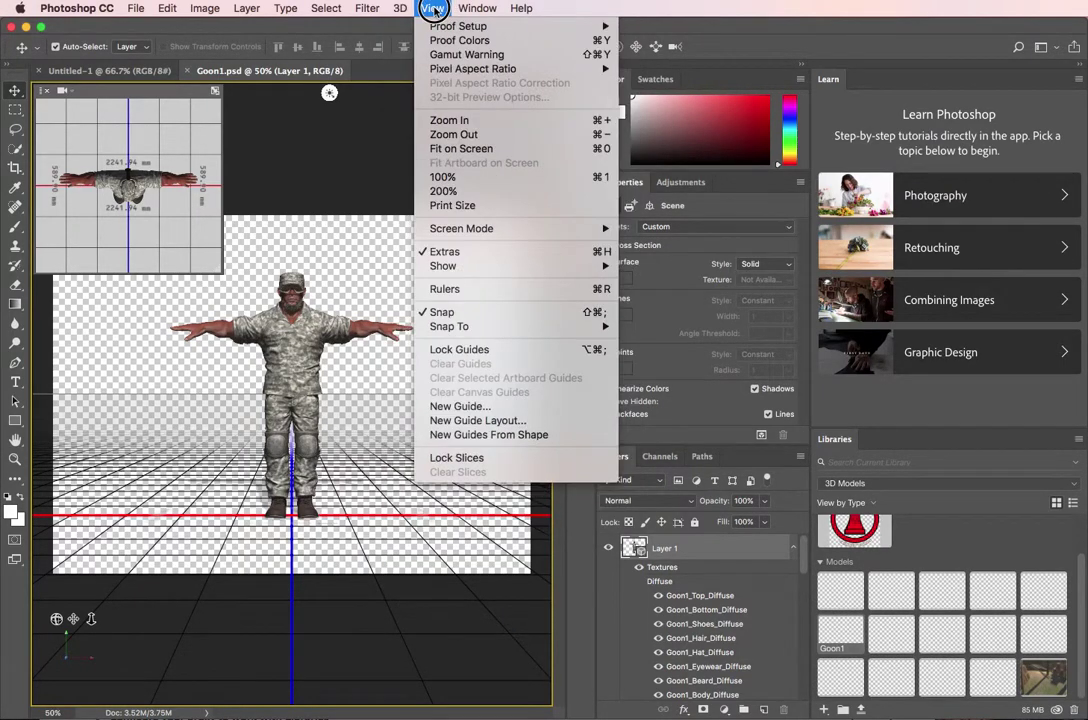
{"action": "mouse_move", "coordinate": [478, 8]}
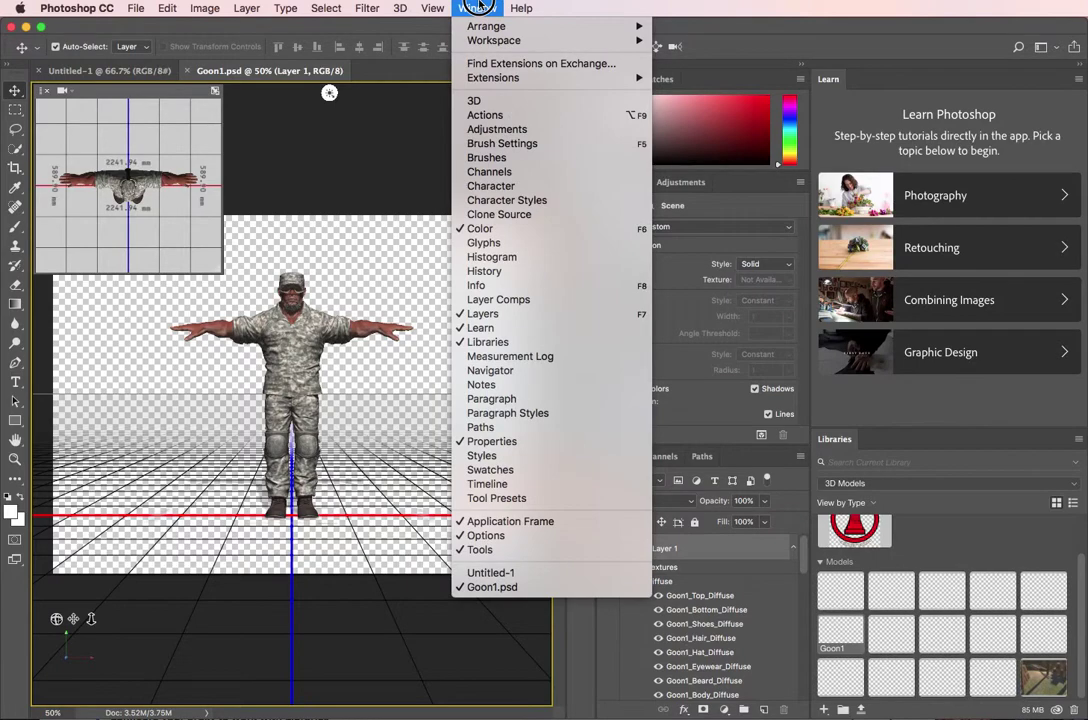
{"action": "left_click", "coordinate": [478, 101]}
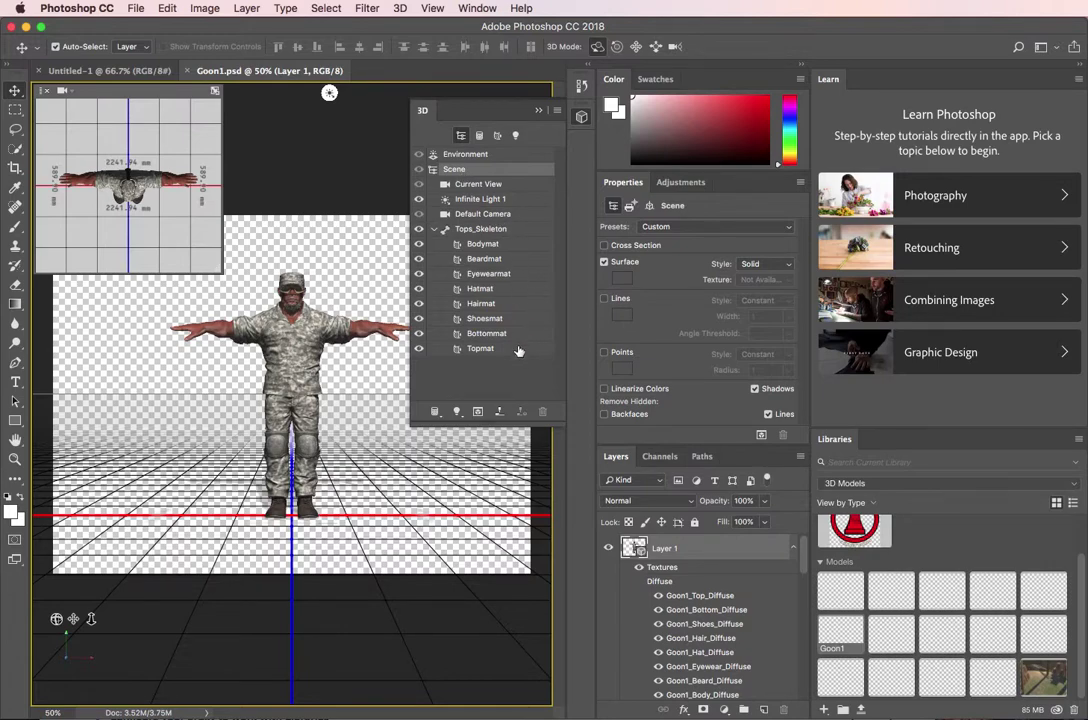
Select the soldier's Tops_Skeleton and make small trial moves of the model along its axes.
{"action": "left_click", "coordinate": [462, 229]}
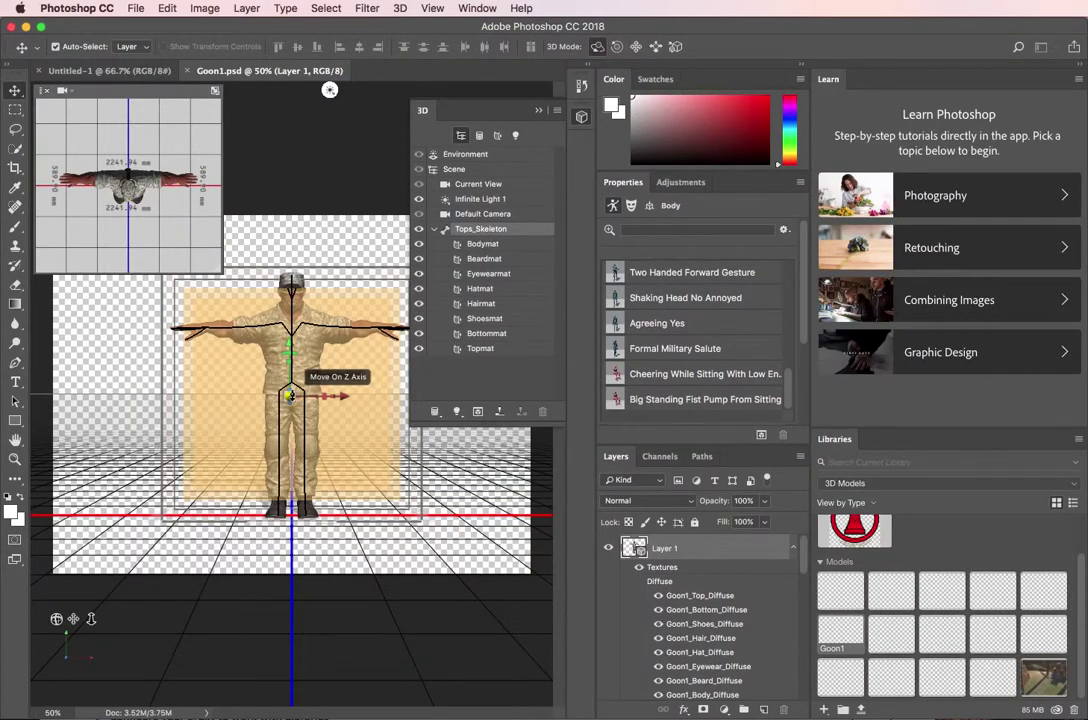
{"action": "mouse_move", "coordinate": [290, 396]}
{"action": "left_mouse_down"}
{"action": "mouse_move", "coordinate": [296, 480]}
{"action": "mouse_move", "coordinate": [280, 373]}
{"action": "mouse_move", "coordinate": [326, 396]}
{"action": "mouse_move", "coordinate": [284, 391]}
{"action": "mouse_move", "coordinate": [357, 391]}
{"action": "mouse_move", "coordinate": [300, 395]}
{"action": "left_mouse_up"}
{"action": "mouse_move", "coordinate": [291, 340]}
{"action": "left_mouse_down"}
{"action": "mouse_move", "coordinate": [292, 318]}
{"action": "mouse_move", "coordinate": [292, 362]}
{"action": "left_mouse_up"}
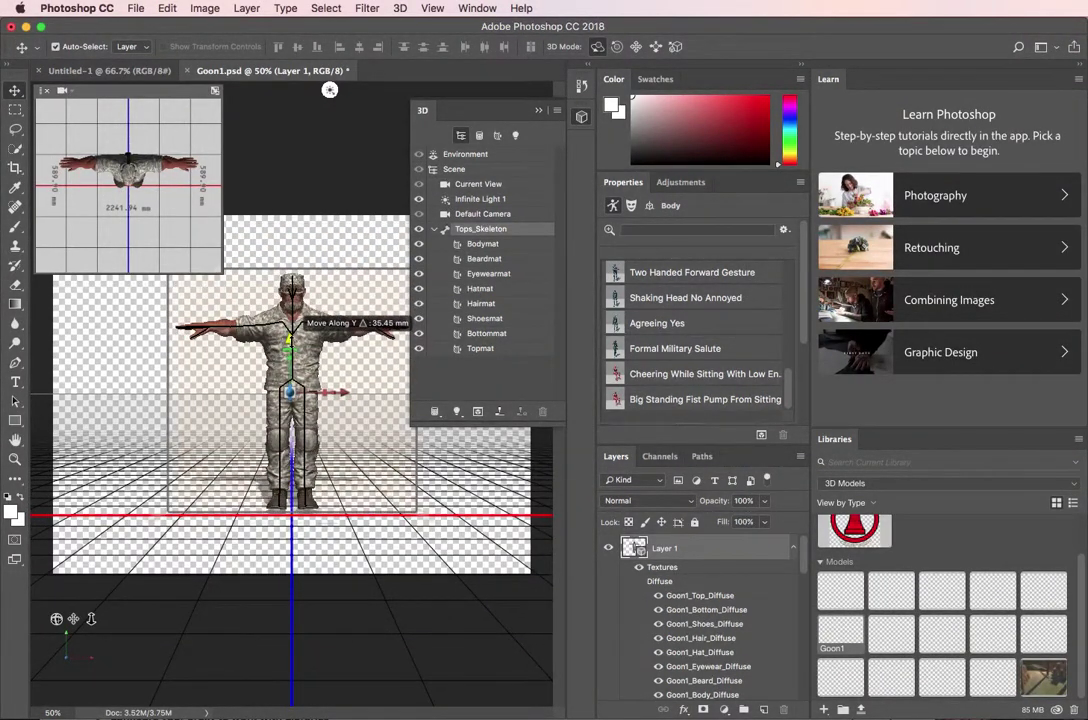
{"action": "key", "text": "super+z"}
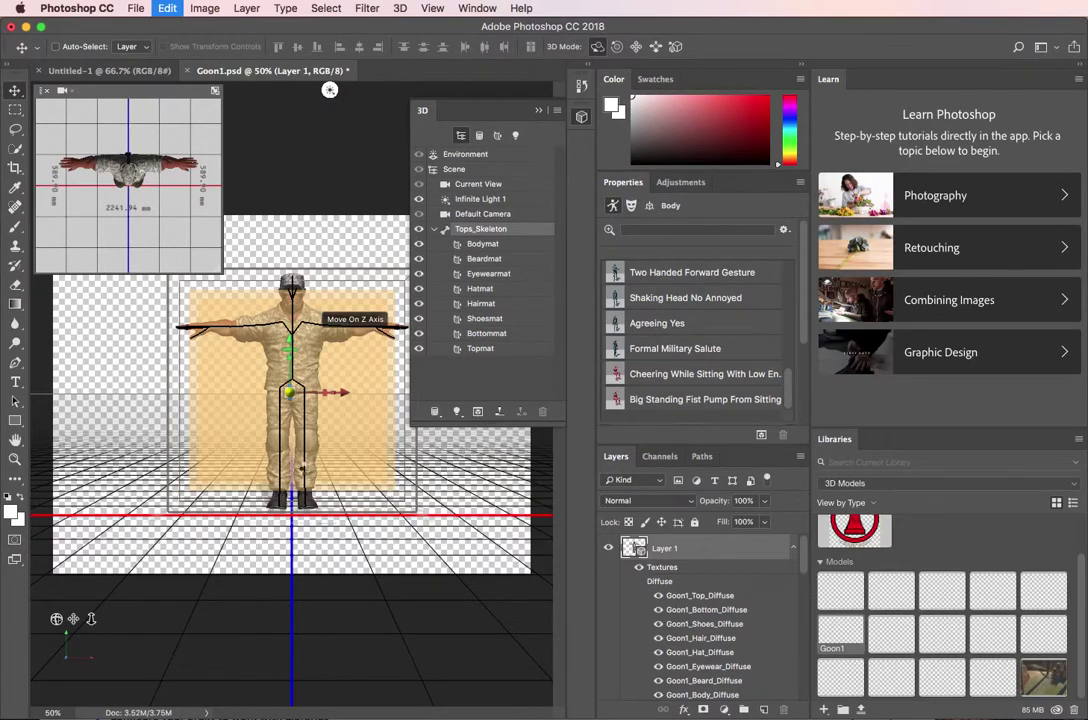
{"action": "mouse_move", "coordinate": [345, 392]}
{"action": "left_mouse_down"}
{"action": "mouse_move", "coordinate": [370, 405]}
{"action": "mouse_move", "coordinate": [340, 372]}
{"action": "mouse_move", "coordinate": [345, 391]}
{"action": "mouse_move", "coordinate": [364, 395]}
{"action": "left_mouse_up"}
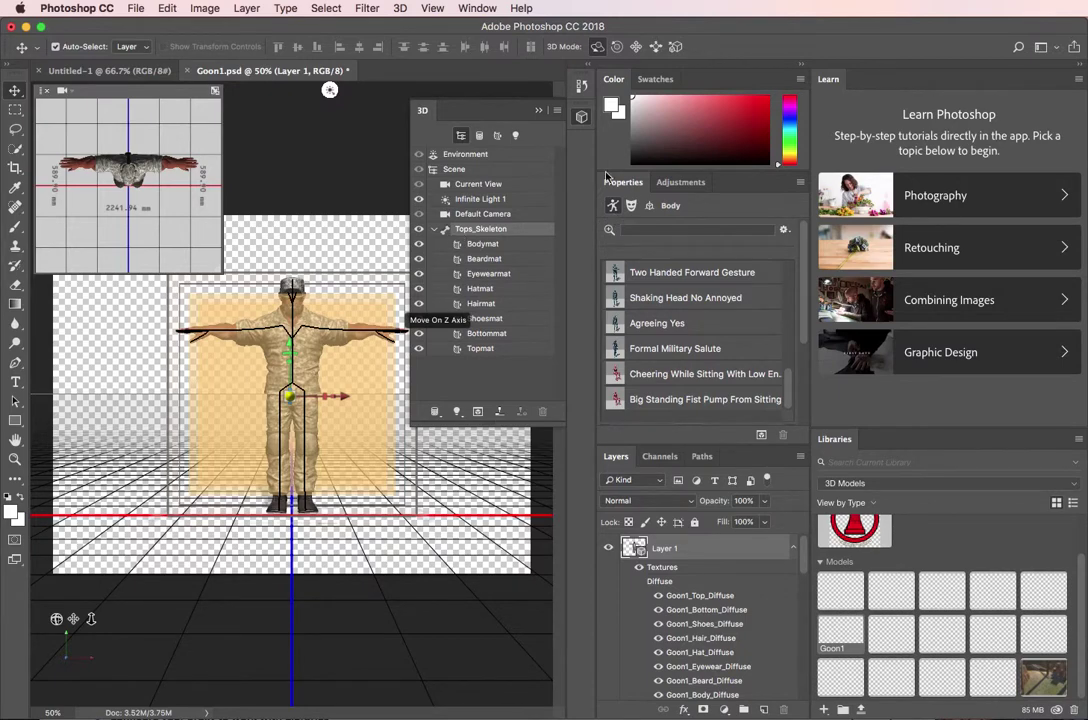
Apply the Formal Military Salute body animation to the skeleton and look through its Trim and Overdrive settings.
{"action": "left_click", "coordinate": [626, 185]}
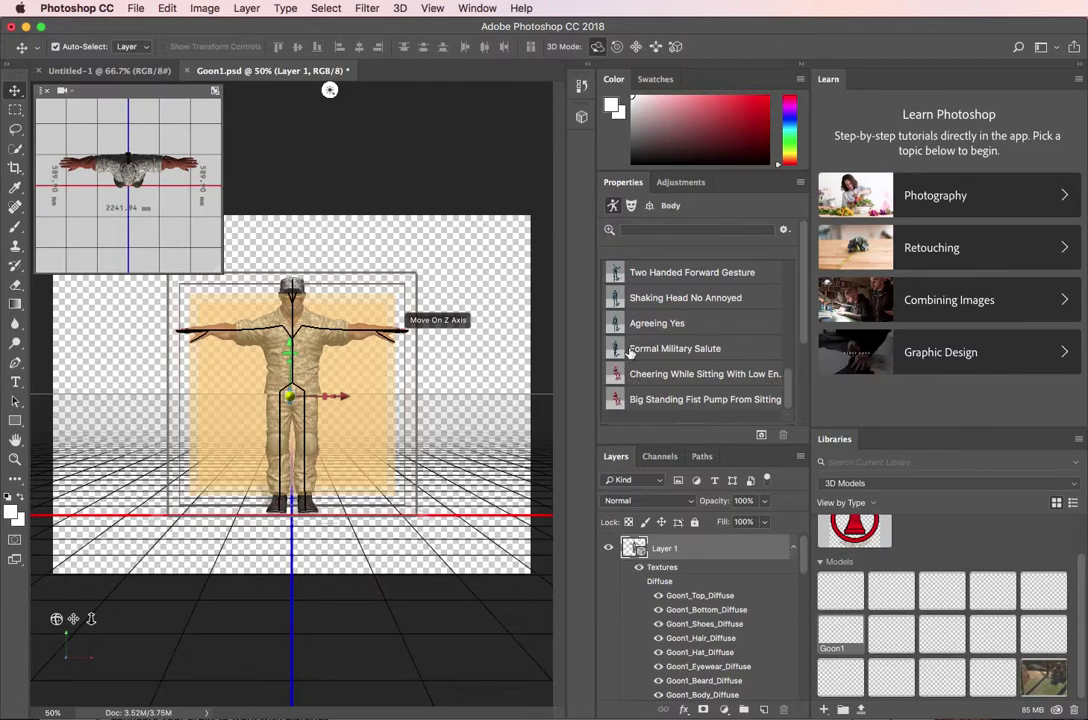
{"action": "left_click_drag", "start_coordinate": [806, 328], "coordinate": [809, 408]}
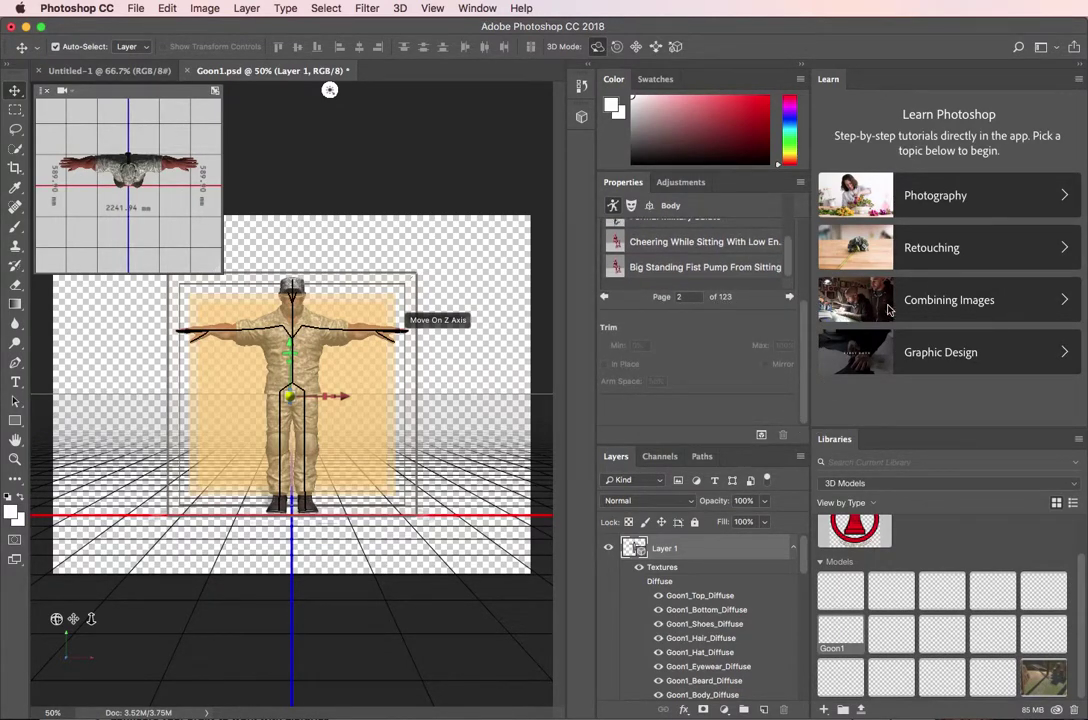
{"action": "left_click_drag", "start_coordinate": [806, 337], "coordinate": [809, 240]}
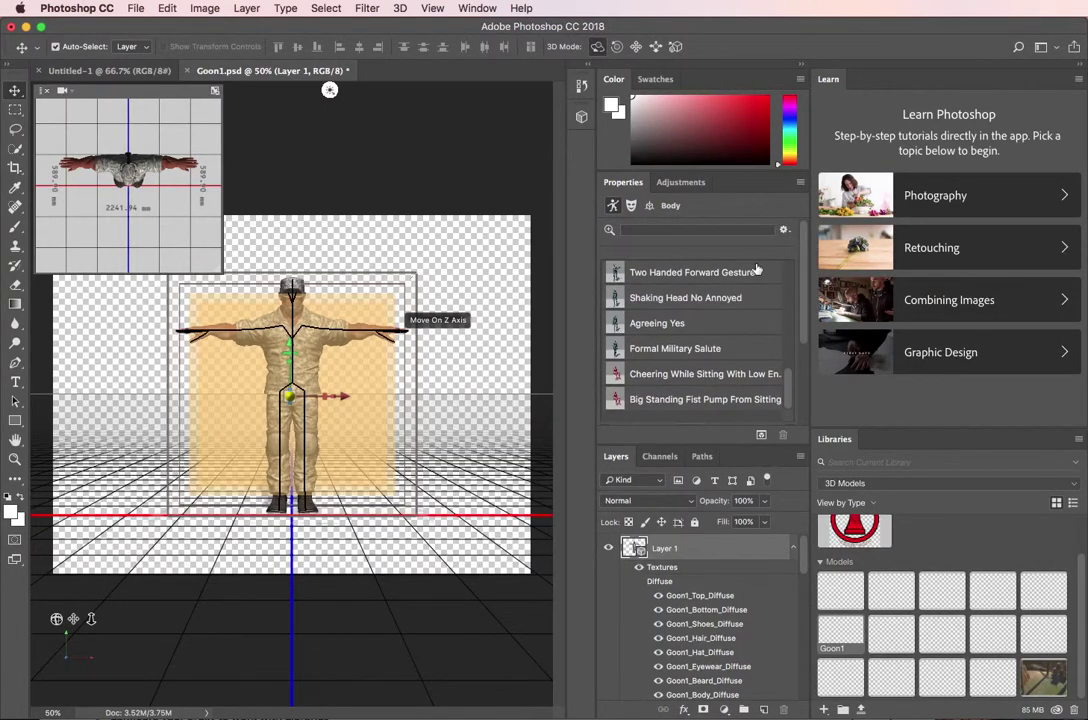
{"action": "left_click", "coordinate": [657, 346]}
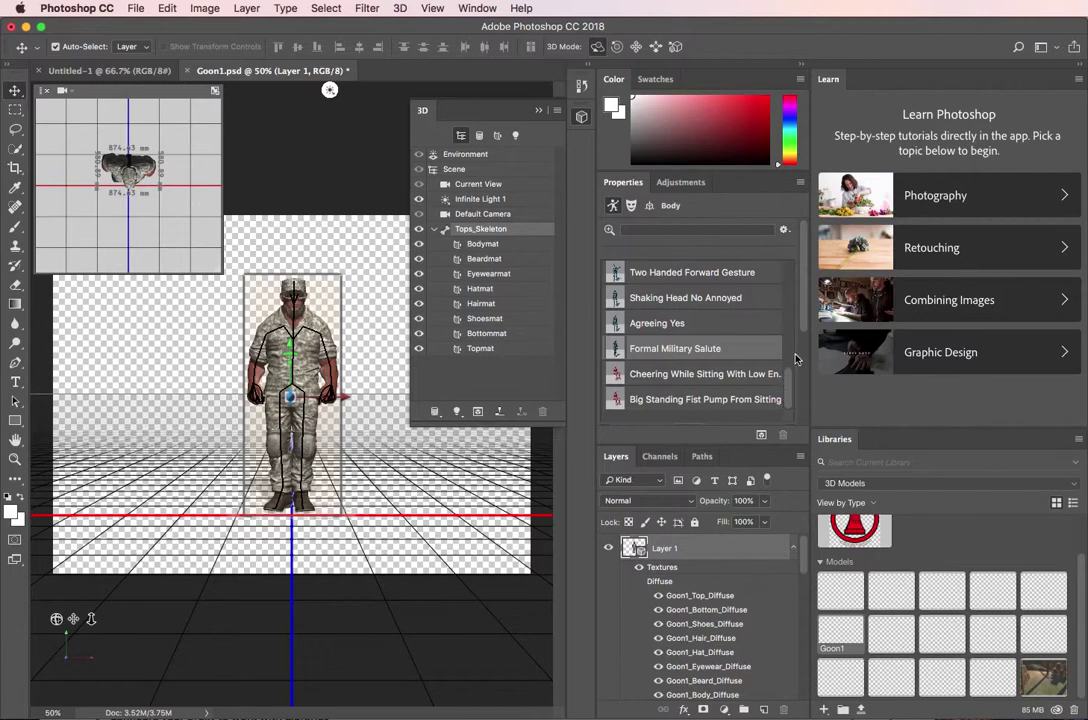
{"action": "left_click_drag", "start_coordinate": [804, 316], "coordinate": [804, 425]}
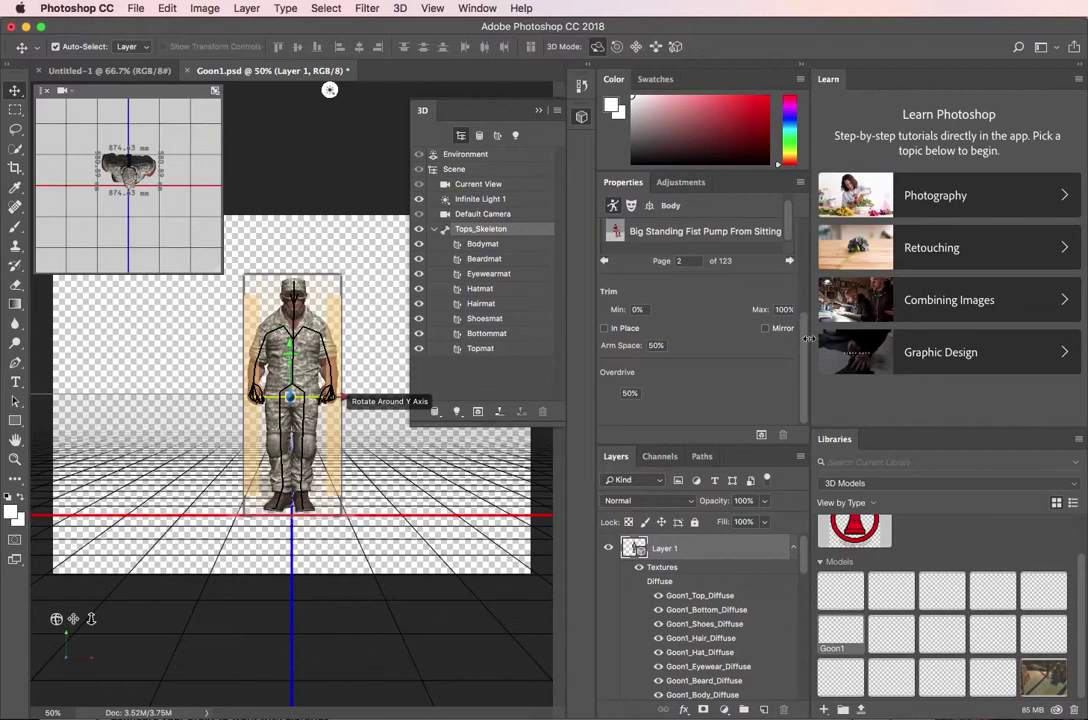
{"action": "left_click_drag", "start_coordinate": [806, 348], "coordinate": [816, 234]}
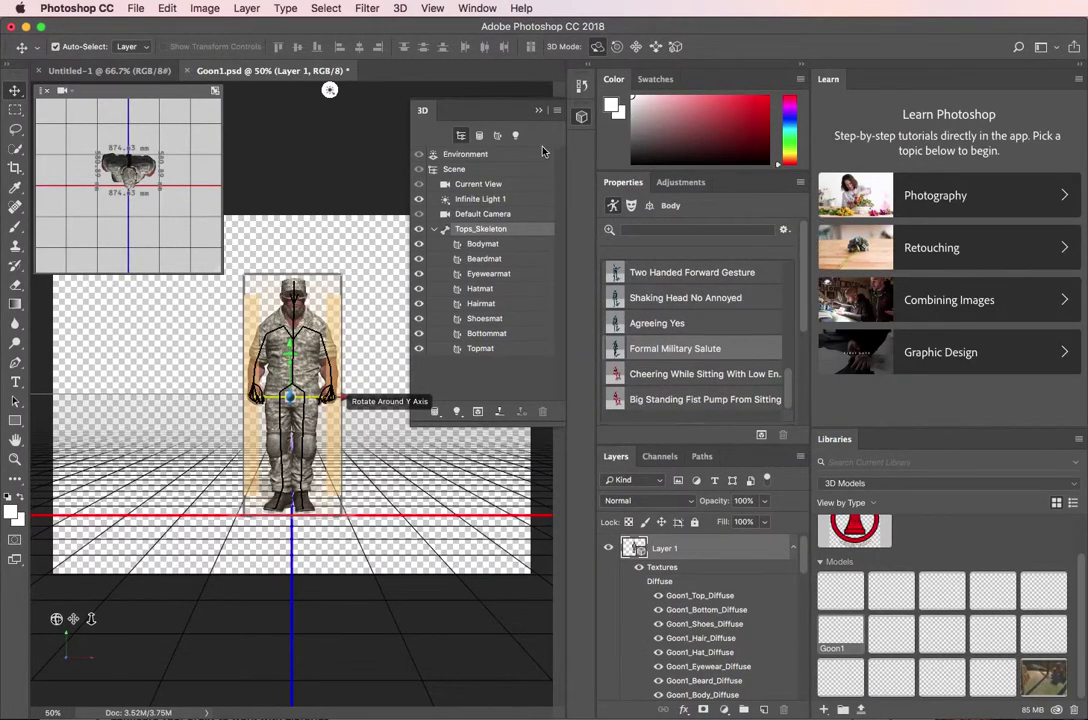
Show the Timeline and scrub the playhead to about 04:05 and back to the start to preview the salute.
{"action": "left_click", "coordinate": [470, 8]}
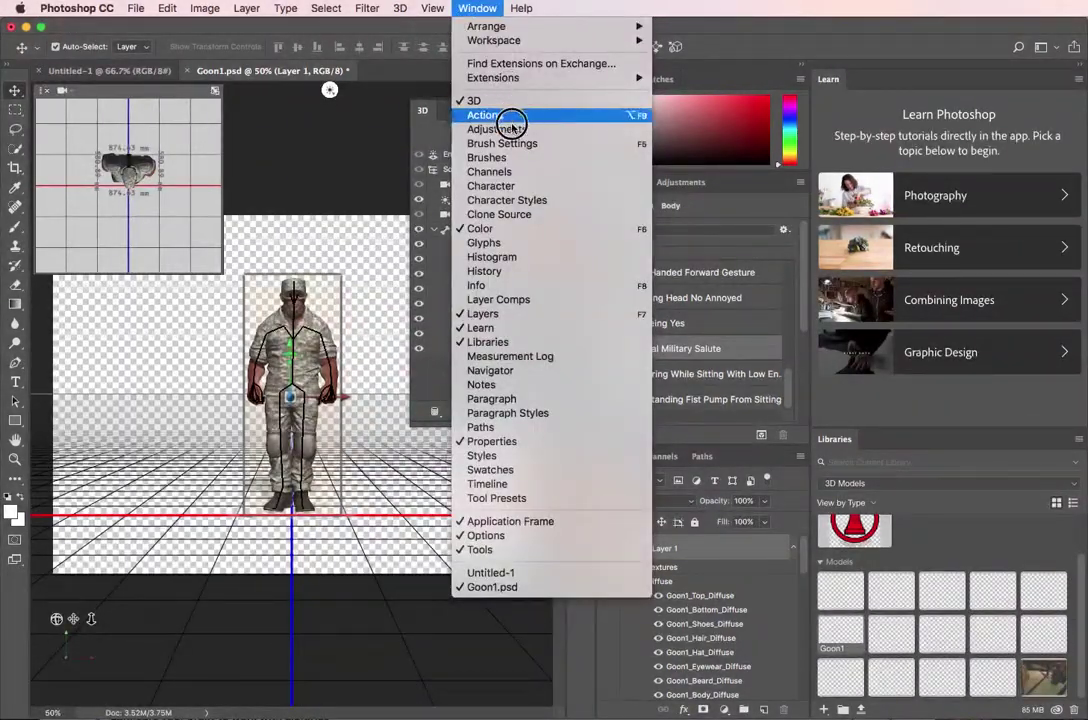
{"action": "left_click", "coordinate": [500, 487]}
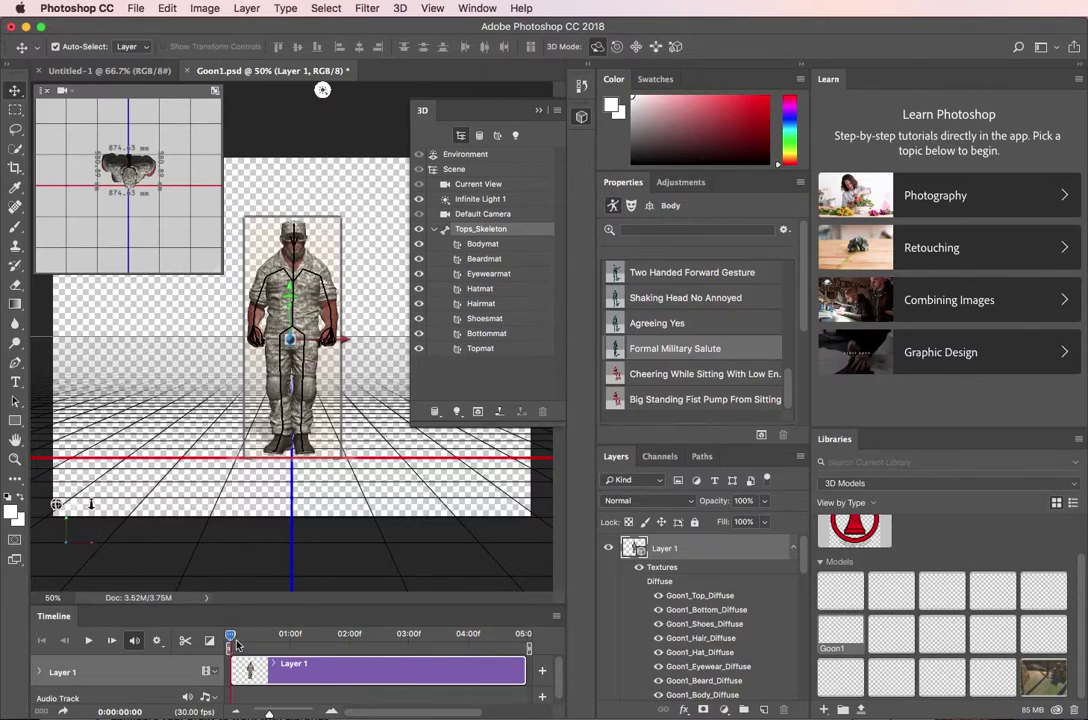
{"action": "left_click_drag", "start_coordinate": [232, 641], "coordinate": [478, 636]}
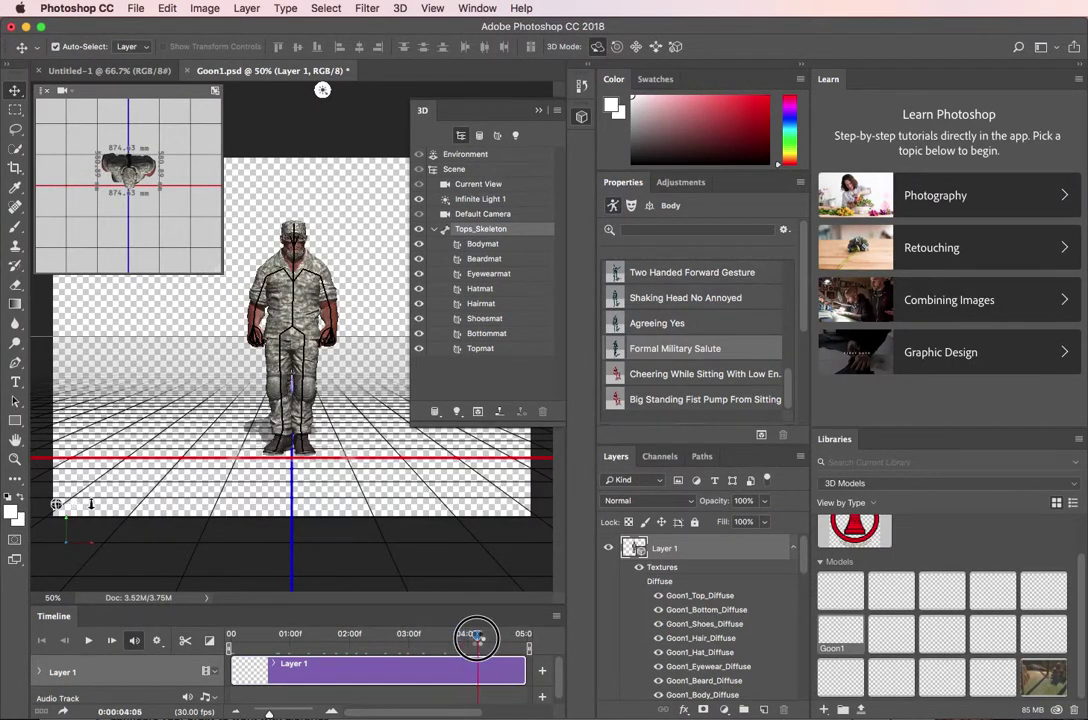
{"action": "left_click_drag", "start_coordinate": [400, 637], "coordinate": [230, 640]}
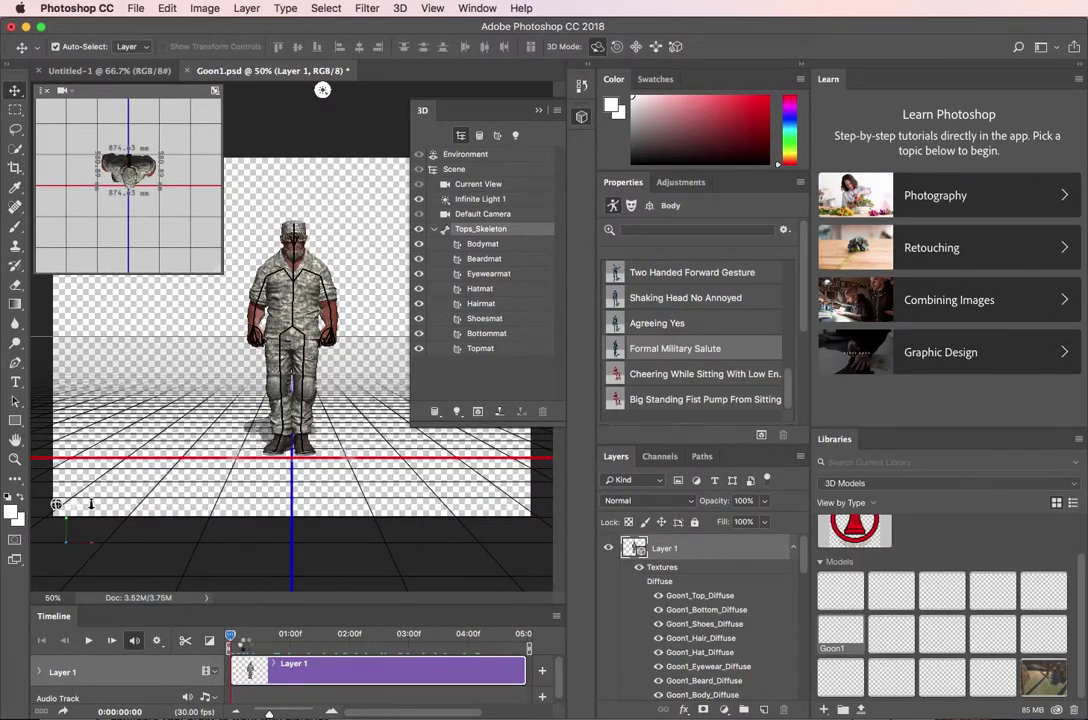
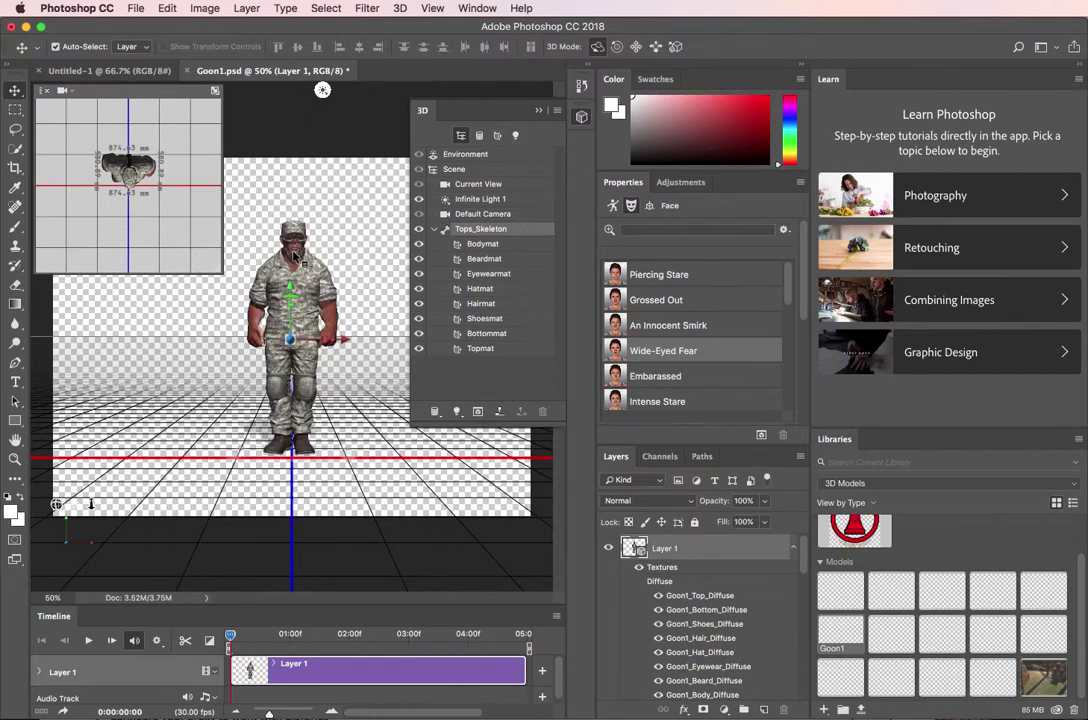
Move the 3D camera closer to the soldier and lower the Tops_Skeleton until his head and torso fill the canvas.
{"action": "left_click", "coordinate": [320, 271]}
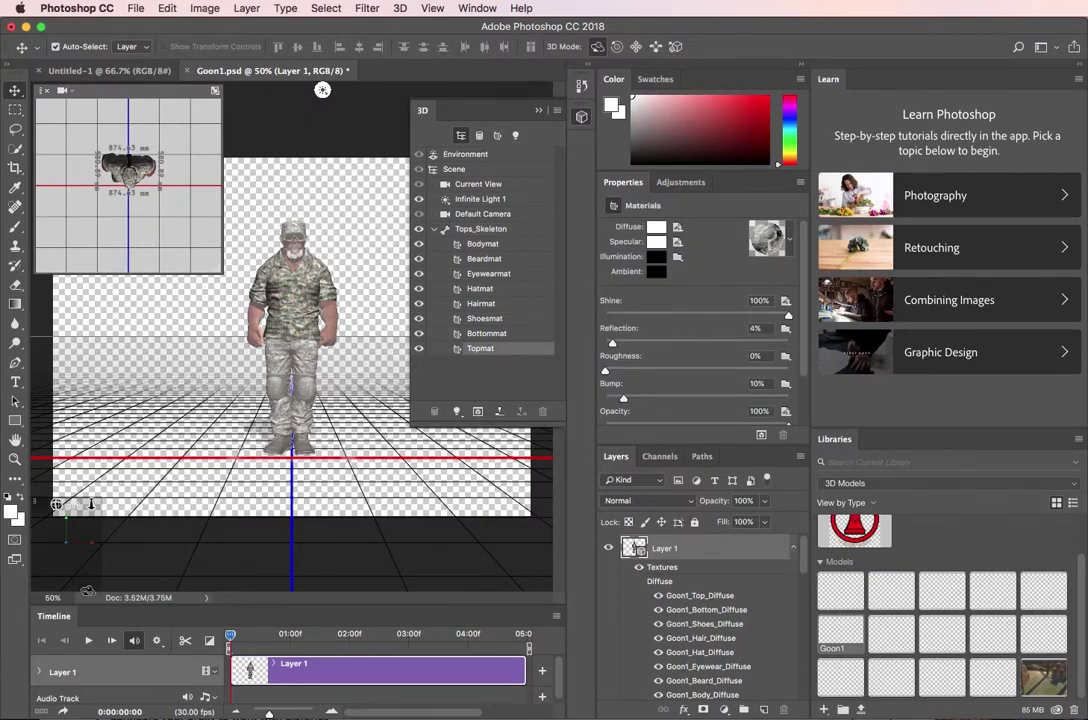
{"action": "left_click_drag", "start_coordinate": [91, 505], "coordinate": [92, 700]}
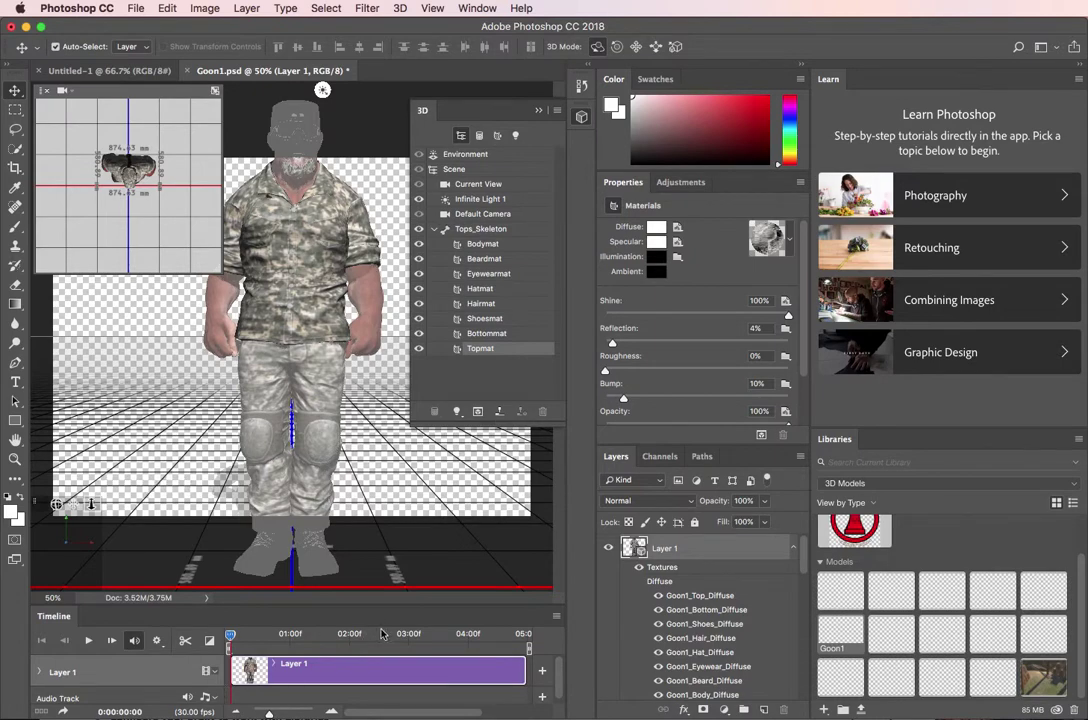
{"action": "left_click", "coordinate": [284, 192]}
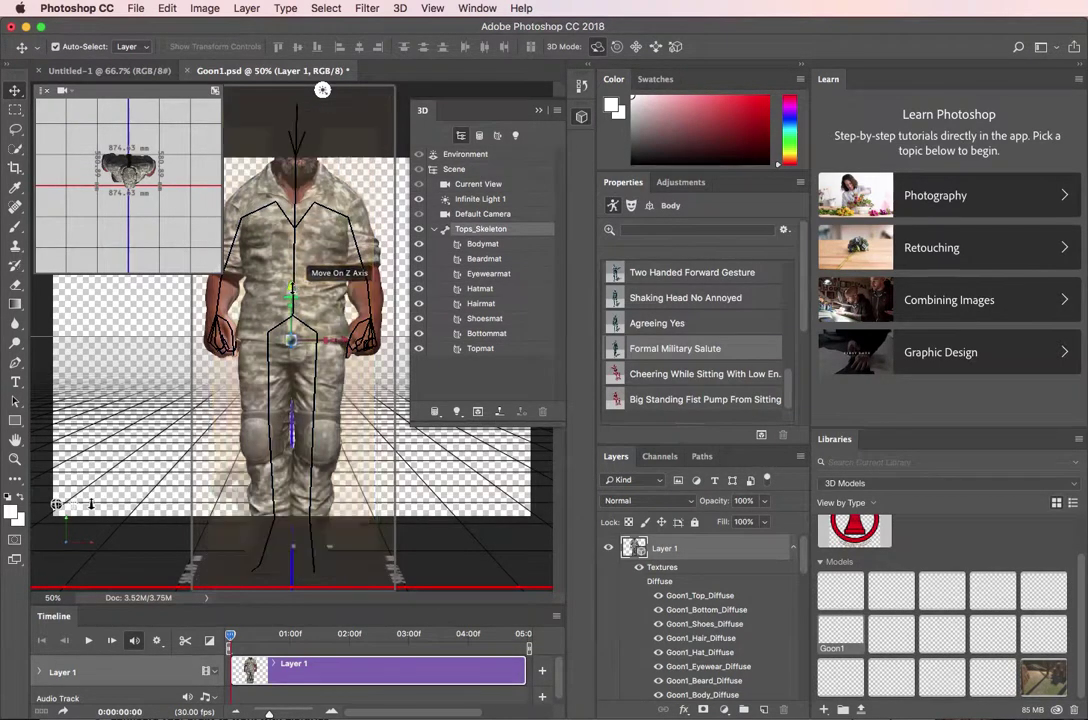
{"action": "left_click_drag", "start_coordinate": [290, 288], "coordinate": [290, 415]}
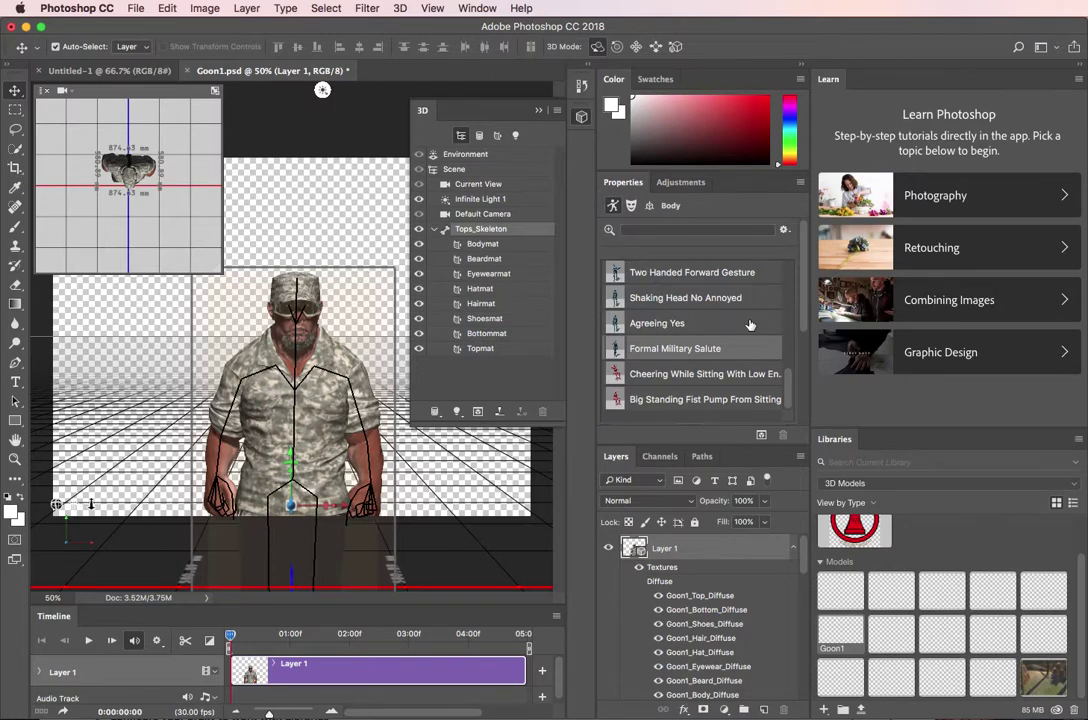
Try the Grossed Out and Piercing Stare facial animations on the soldier, and apply Embarassed.
{"action": "left_click", "coordinate": [630, 205]}
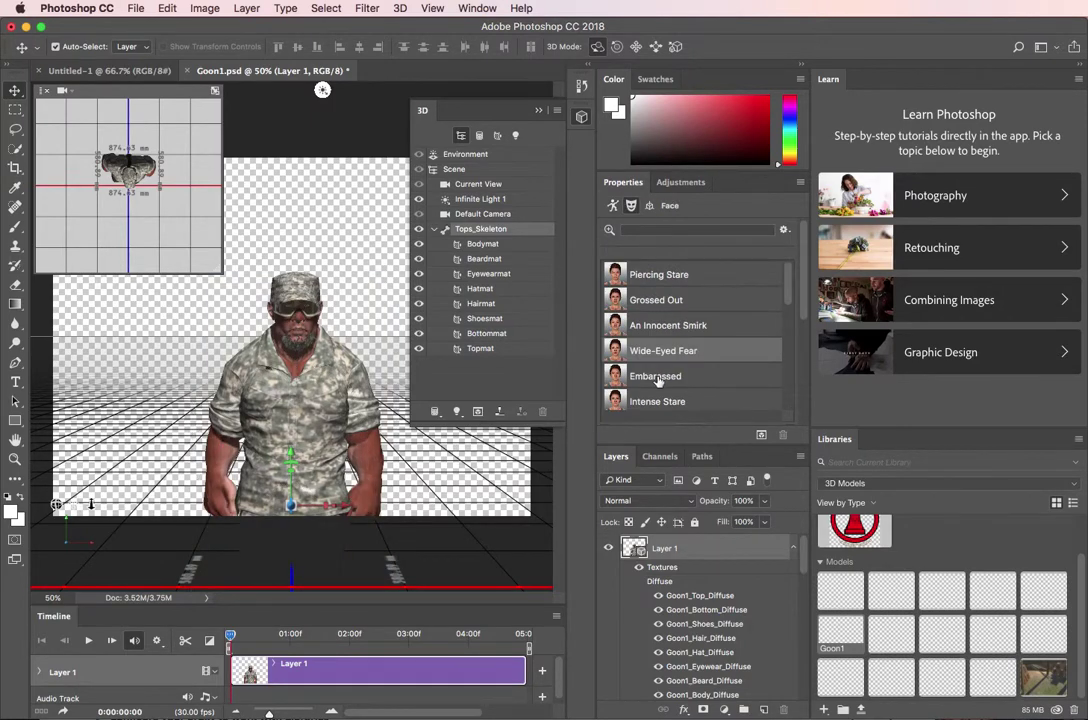
{"action": "left_click", "coordinate": [637, 303]}
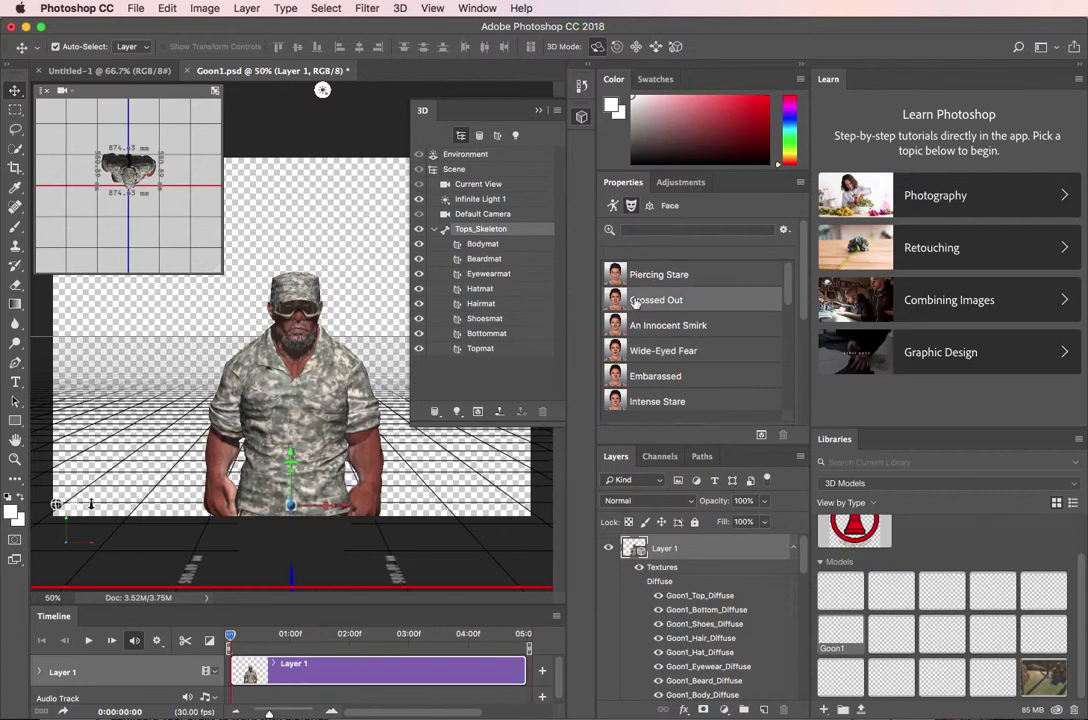
{"action": "left_click", "coordinate": [645, 278]}
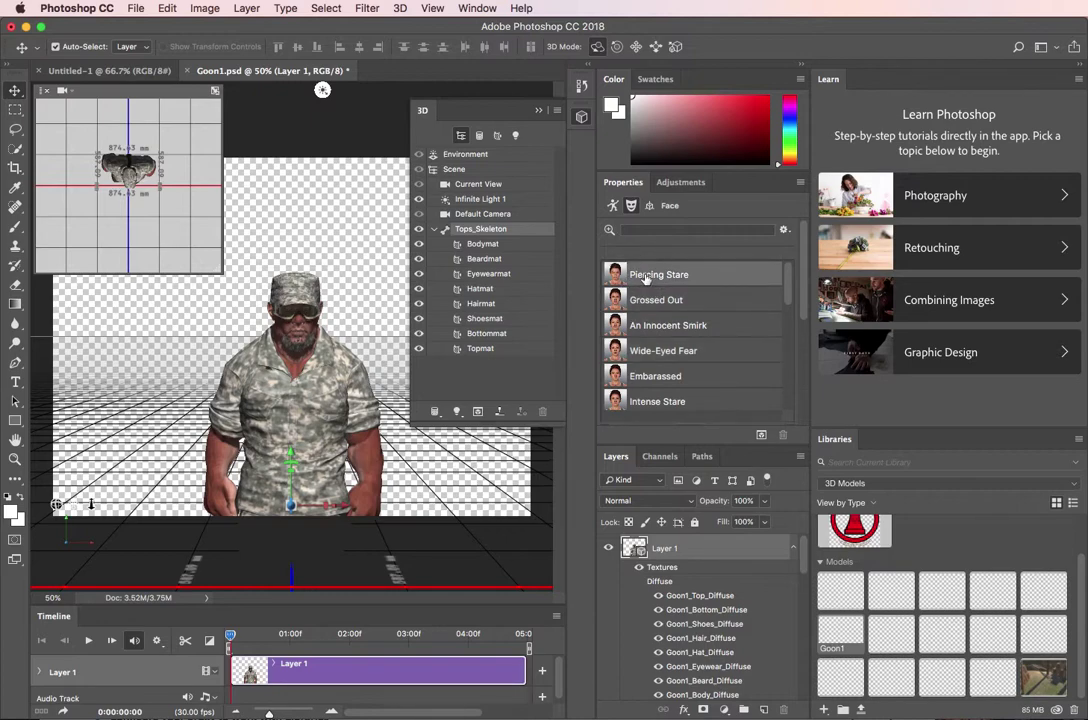
{"action": "left_click", "coordinate": [630, 378]}
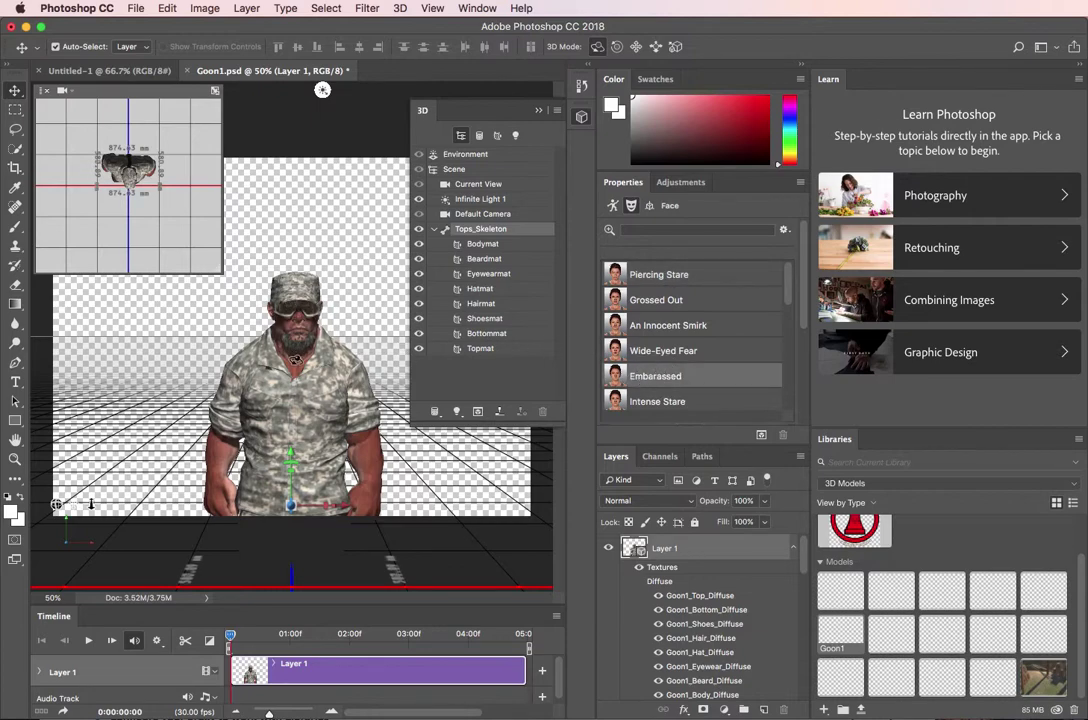
Try the Displeased facial animation on the soldier, and apply Intense Stare.
{"action": "left_click_drag", "start_coordinate": [787, 290], "coordinate": [787, 323]}
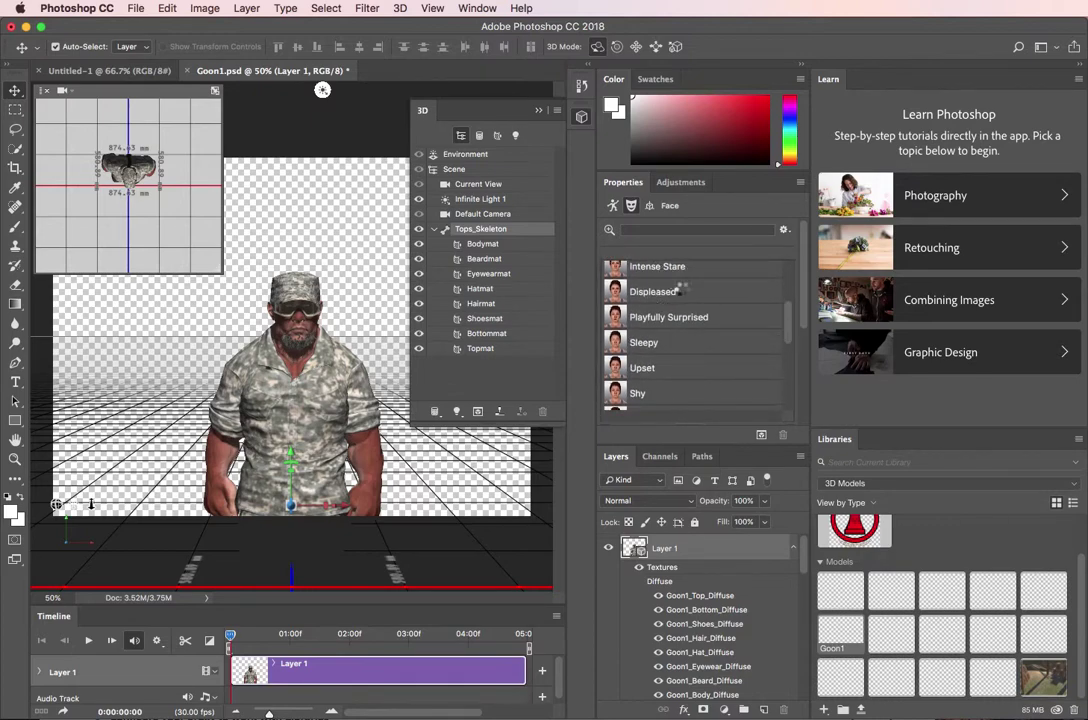
{"action": "left_click", "coordinate": [676, 290]}
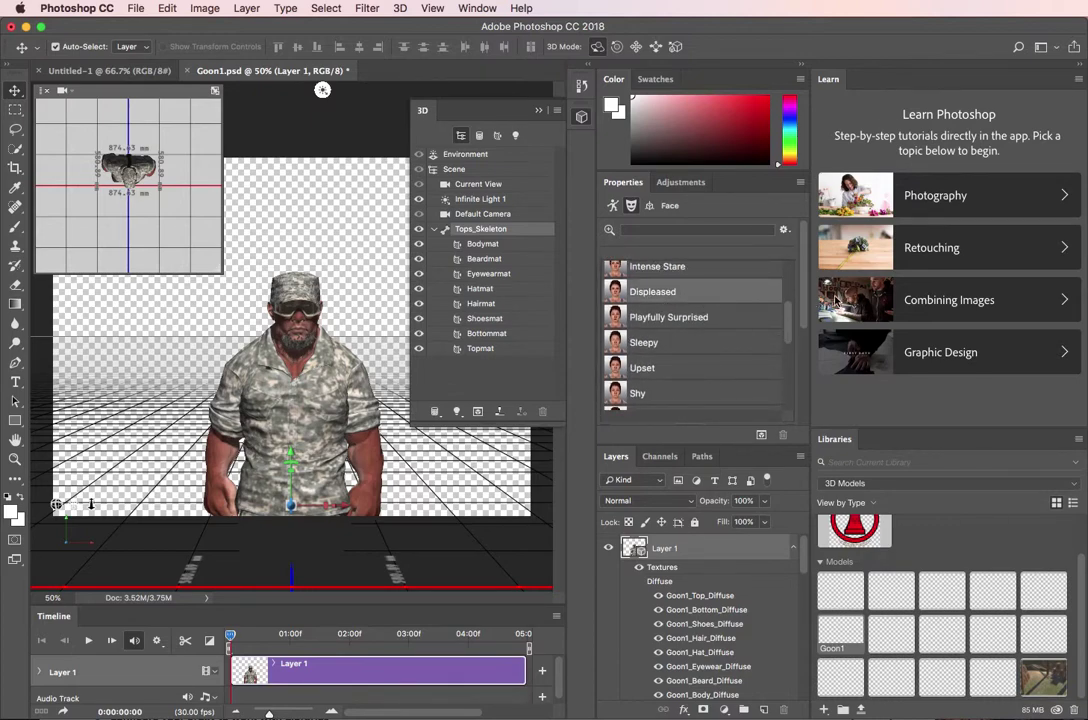
{"action": "left_click", "coordinate": [683, 270]}
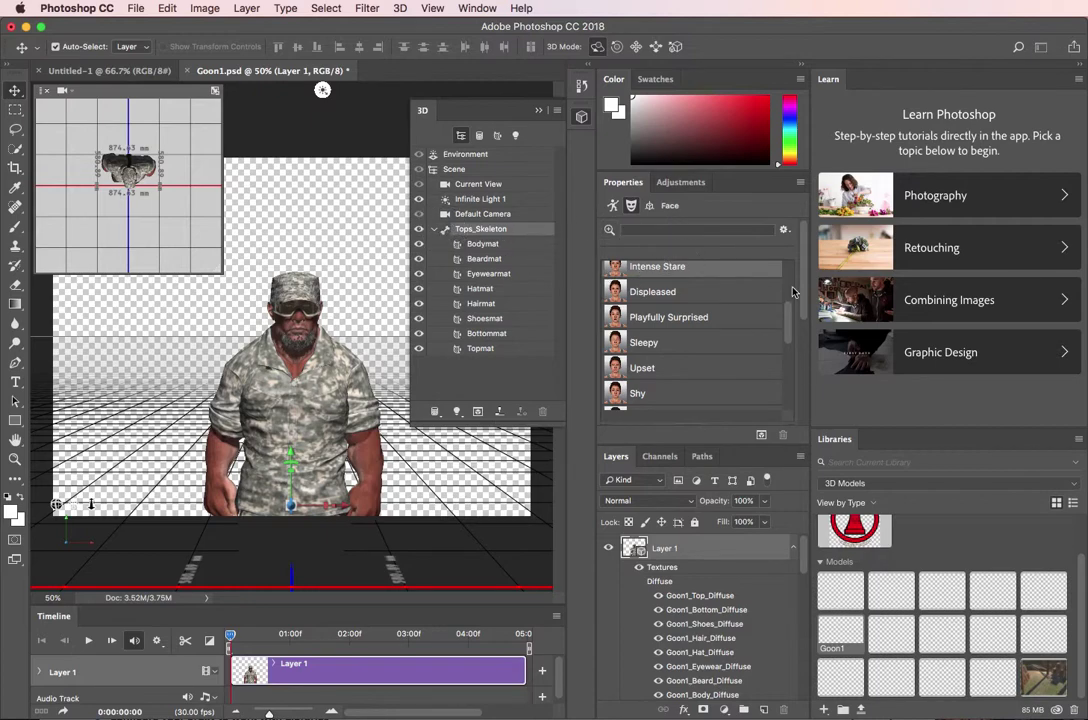
{"action": "left_click_drag", "start_coordinate": [789, 314], "coordinate": [793, 257]}
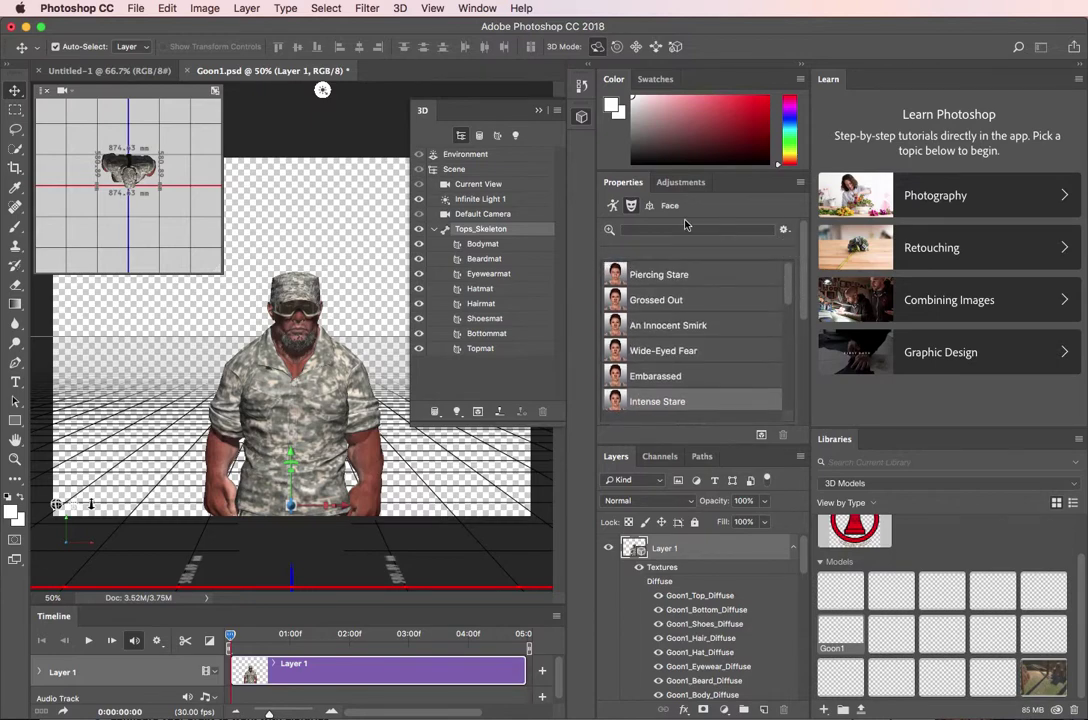
Look at the skeleton's Coordinates, and set the Head Z value to 20% in the Face settings.
{"action": "left_click", "coordinate": [650, 206]}
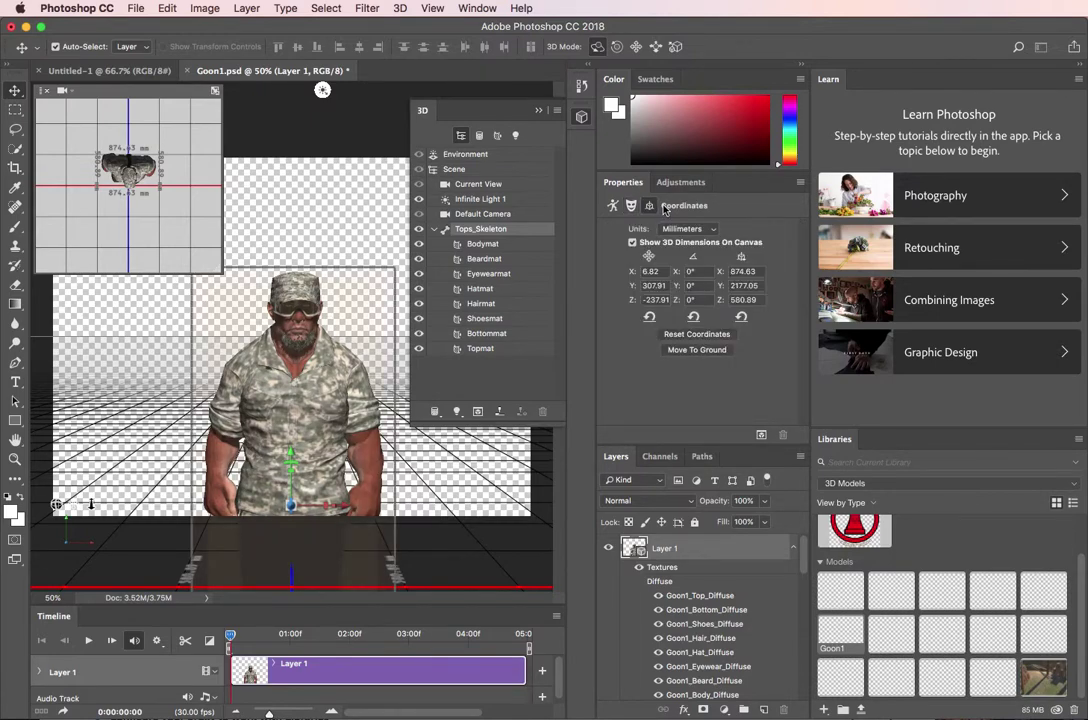
{"action": "left_click", "coordinate": [444, 232]}
{"action": "left_click", "coordinate": [630, 206]}
{"action": "left_click_drag", "start_coordinate": [784, 286], "coordinate": [802, 424]}
{"action": "left_click", "coordinate": [802, 381]}
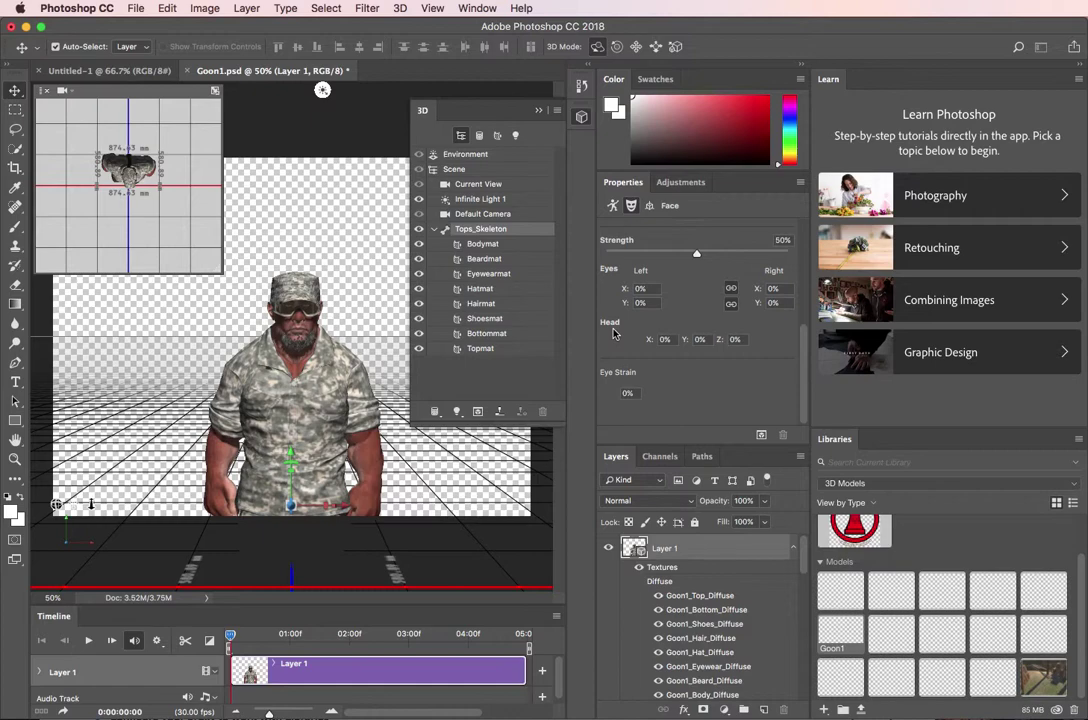
{"action": "left_click", "coordinate": [732, 340]}
{"action": "key", "text": "Up"}
{"action": "key", "text": "Up"}
{"action": "key", "text": "Up"}
{"action": "key", "text": "Up"}
{"action": "key", "text": "Up"}
{"action": "key", "text": "Up"}
{"action": "key", "text": "Up"}
{"action": "key", "text": "Up"}
{"action": "key", "text": "Up"}
{"action": "key", "text": "Up"}
{"action": "key", "text": "Up"}
{"action": "key", "text": "Up"}
{"action": "key", "text": "Up"}
{"action": "key", "text": "Up"}
{"action": "key", "text": "Up"}
{"action": "key", "text": "Up"}
{"action": "key", "text": "Up"}
{"action": "key", "text": "Up"}
{"action": "key", "text": "Up"}
{"action": "key", "text": "Up"}
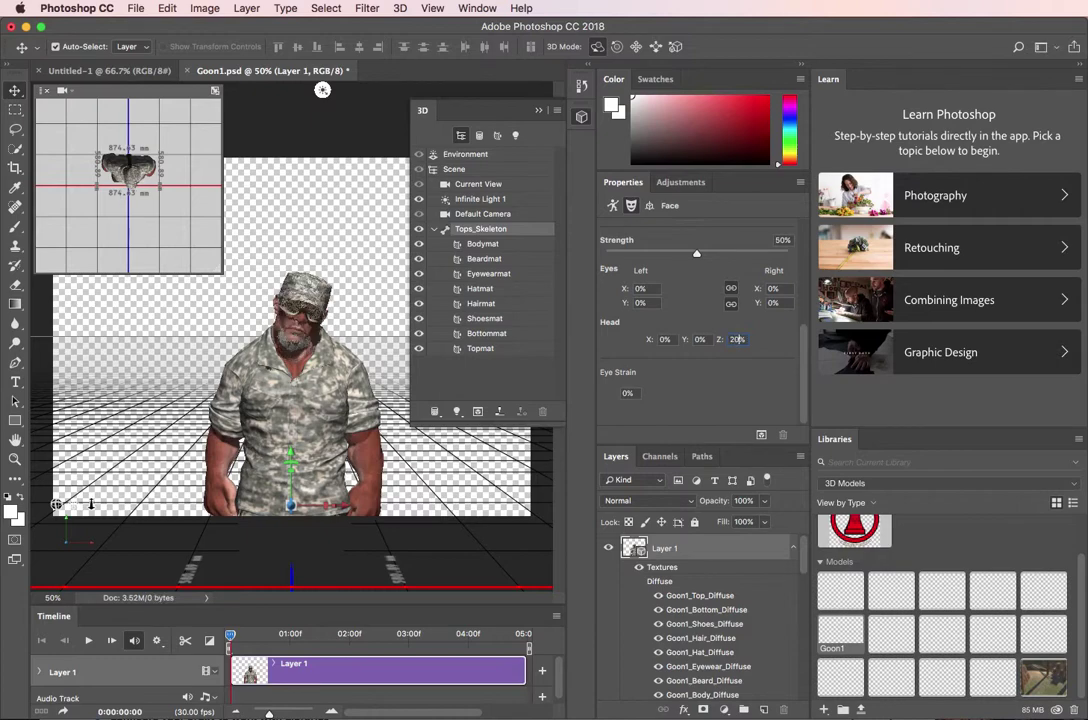
Set the soldier's Head Y value to 30% in the Face settings.
{"action": "left_click", "coordinate": [689, 341]}
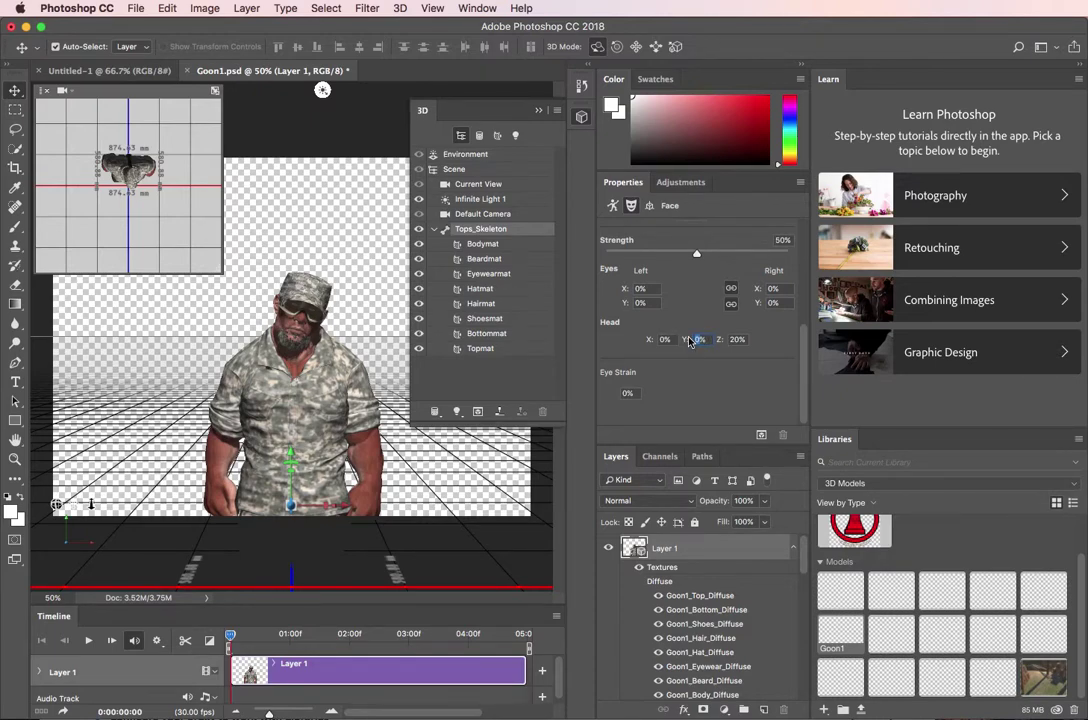
{"action": "type", "text": "30"}
{"action": "key", "text": "Return"}
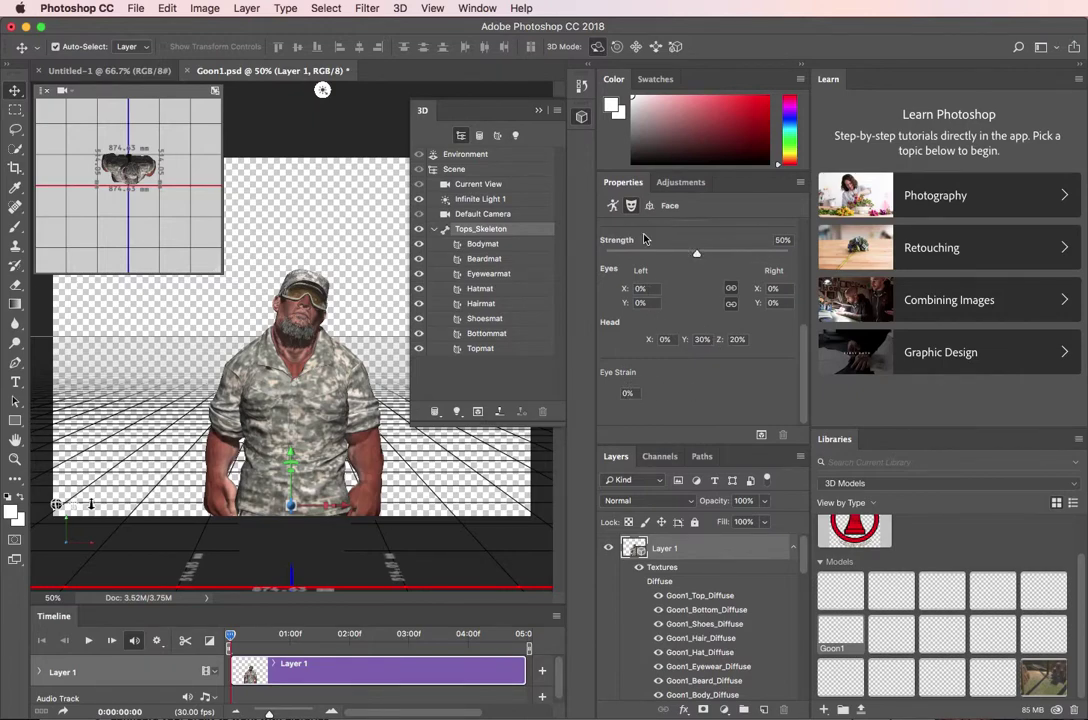
Open the Goon1_Top_Diffuse texture for editing and place the red Vector Smart Object logo from the library on the shirt's front piece.
{"action": "left_click_drag", "start_coordinate": [809, 340], "coordinate": [819, 381]}
{"action": "double_click", "coordinate": [684, 597]}
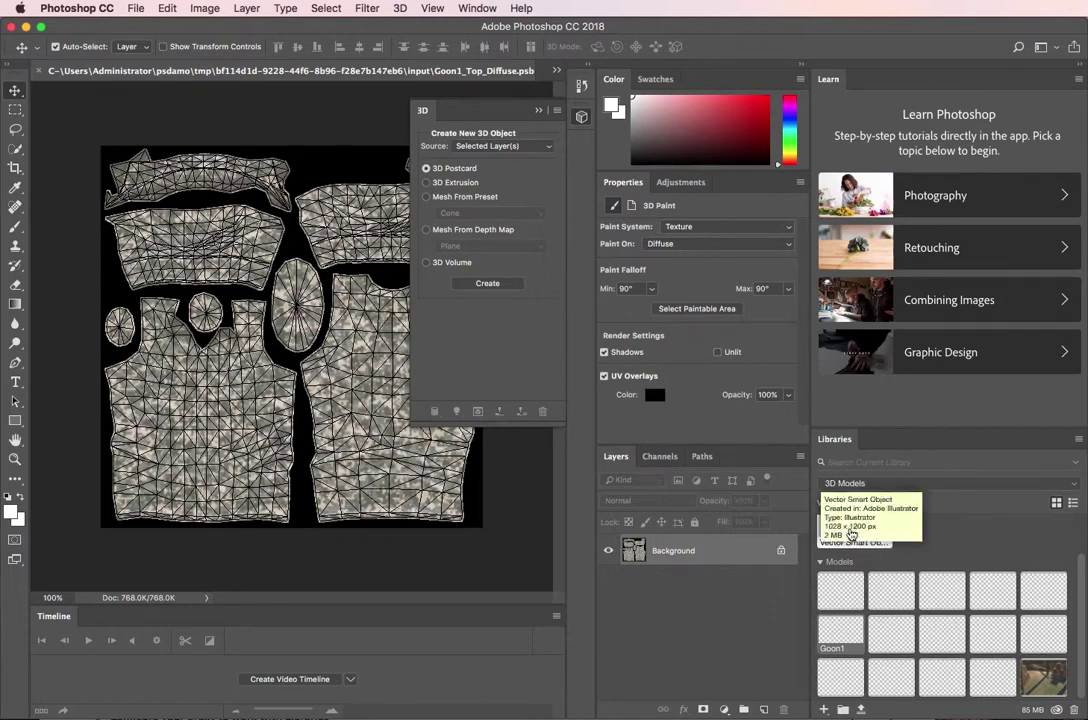
{"action": "left_click_drag", "start_coordinate": [851, 538], "coordinate": [219, 408]}
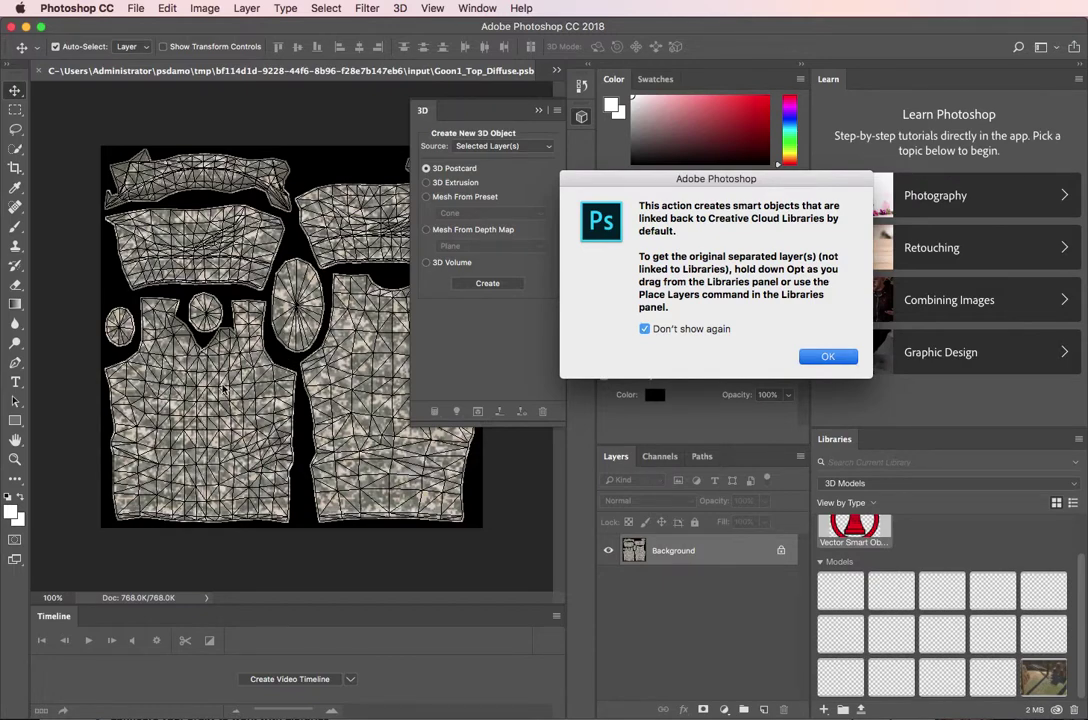
{"action": "key", "text": "Return"}
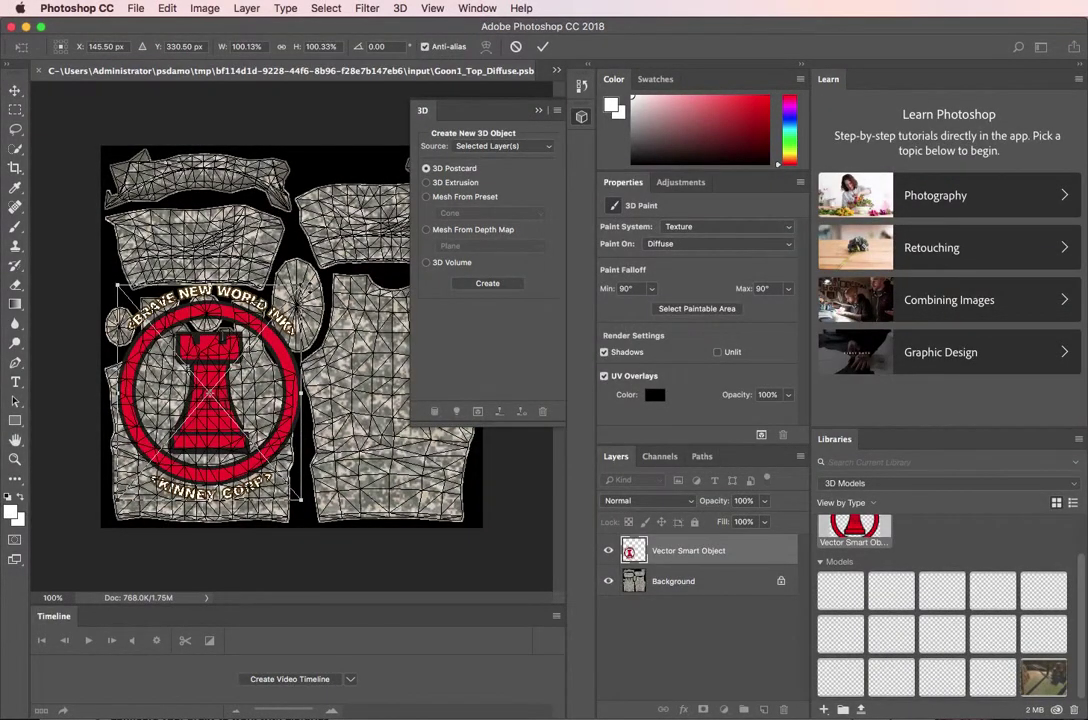
Scale the placed logo to about 69% and position it on the shirt's front piece at about X 134, Y 382.5 px.
{"action": "left_click_drag", "start_coordinate": [300, 285], "coordinate": [236, 348]}
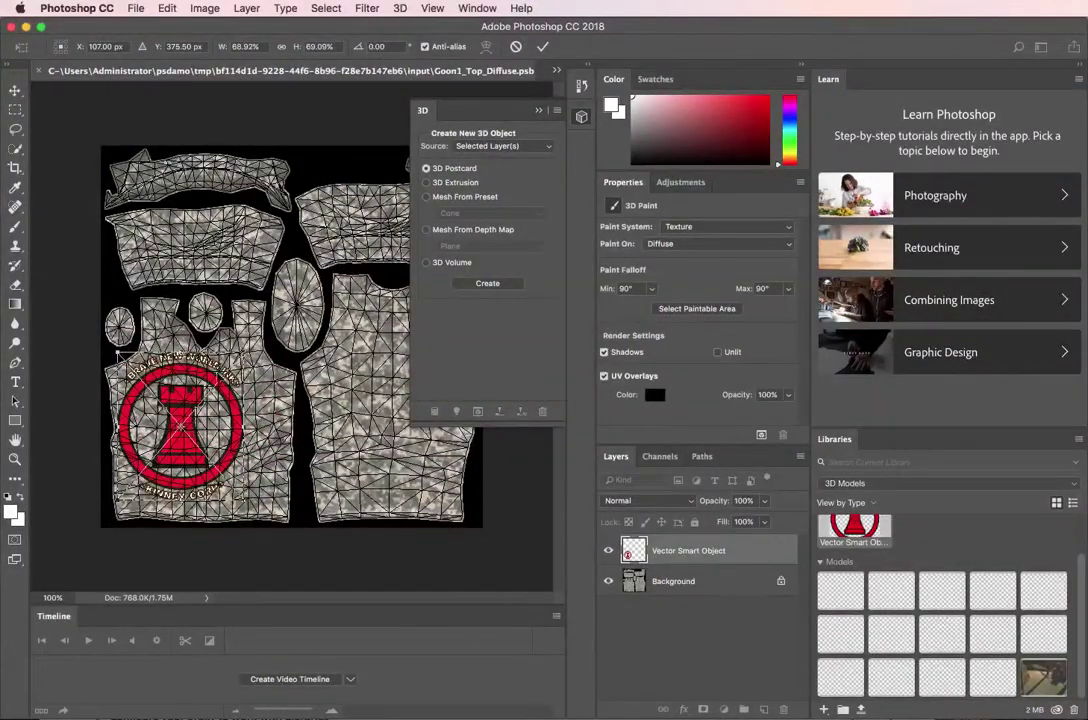
{"action": "left_click_drag", "start_coordinate": [181, 425], "coordinate": [200, 429]}
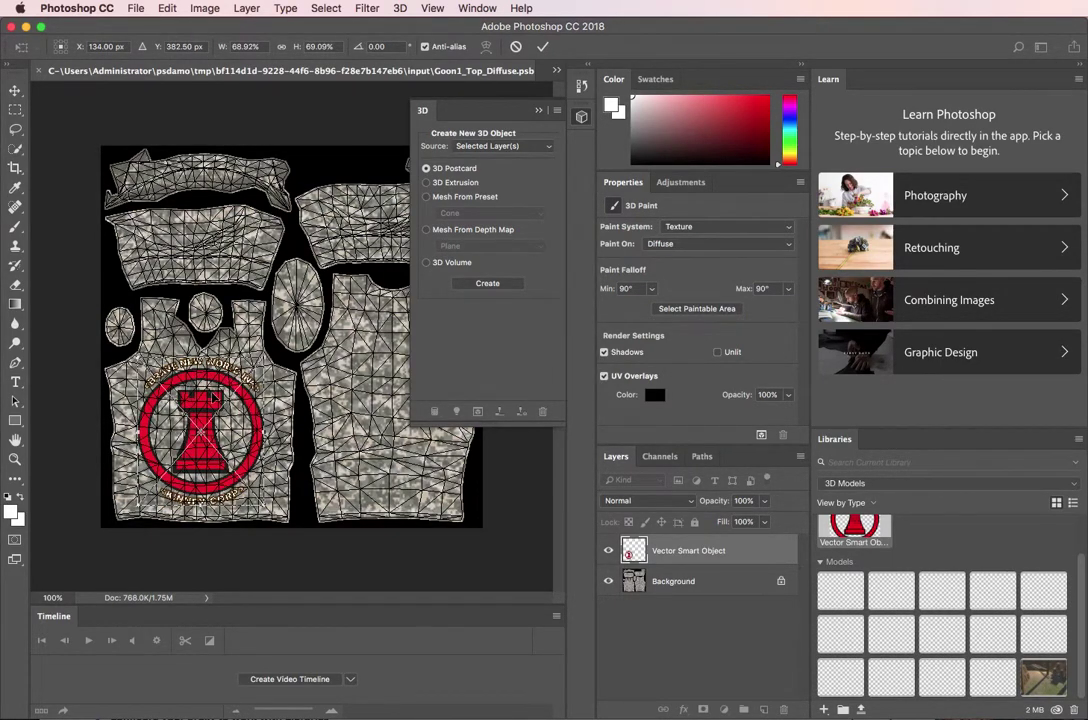
{"action": "key", "text": "Return"}
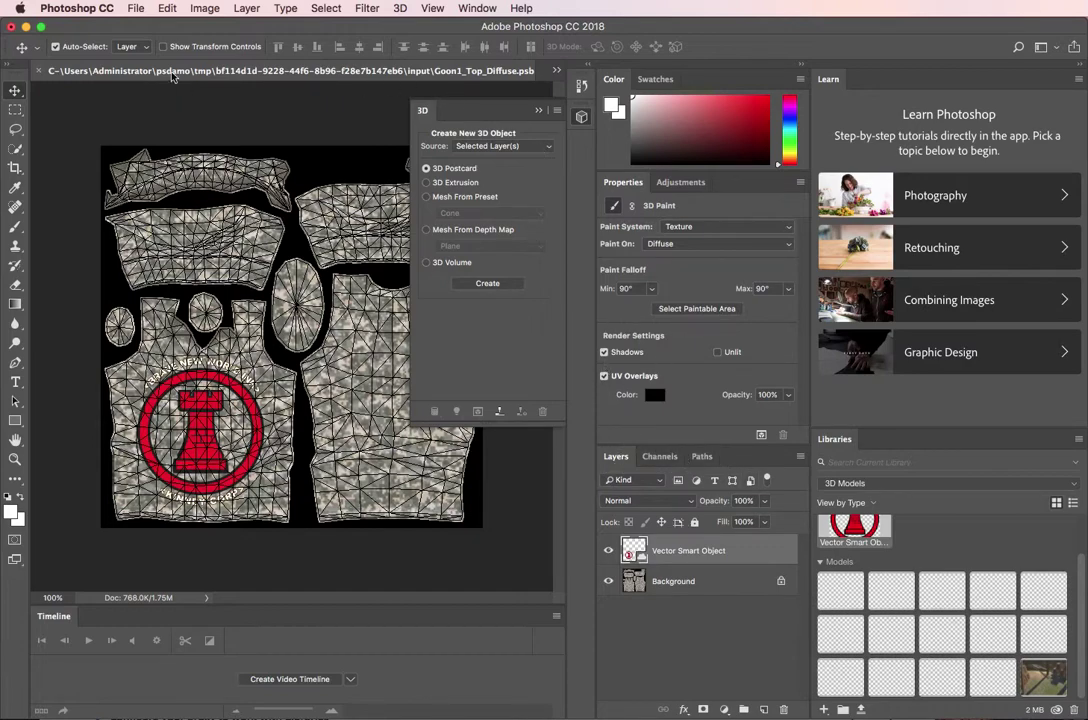
Float the Goon1_Top_Diffuse texture in its own window and close it, saving the changes back to the soldier model.
{"action": "left_click_drag", "start_coordinate": [67, 73], "coordinate": [243, 417]}
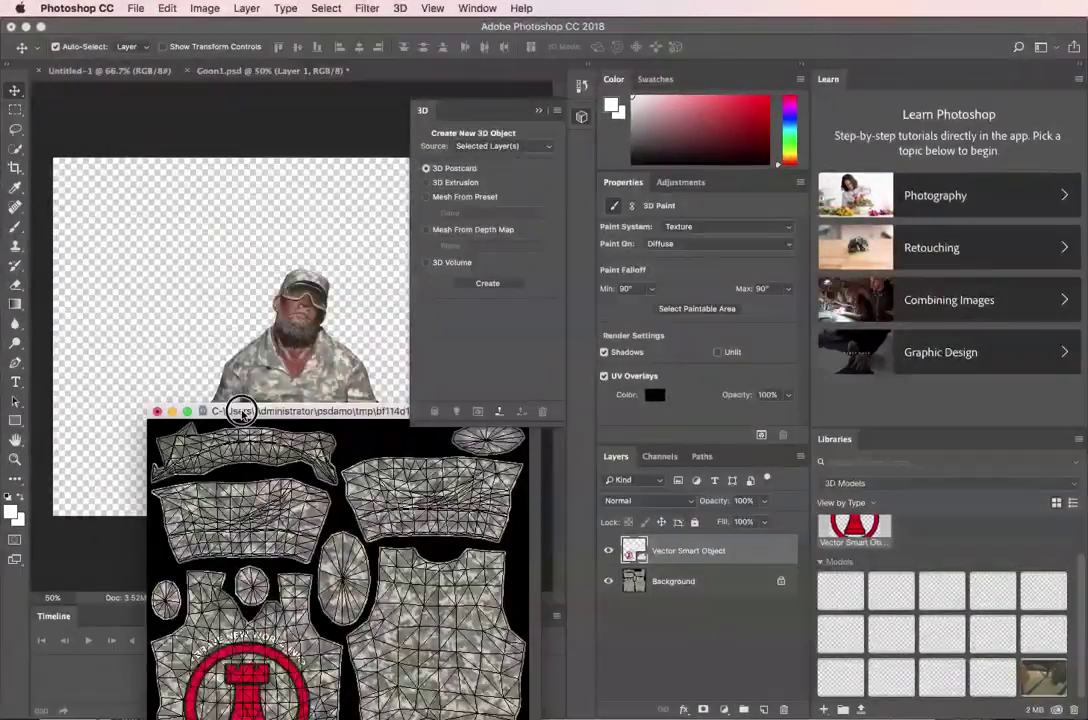
{"action": "left_click", "coordinate": [157, 410]}
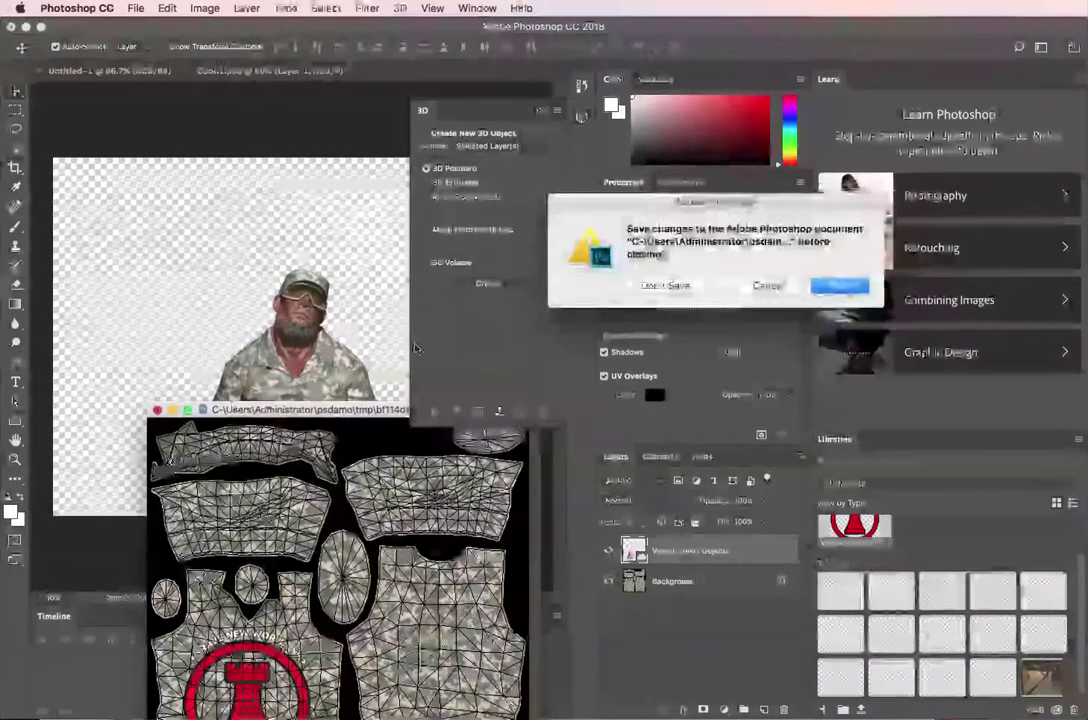
{"action": "left_click", "coordinate": [836, 286]}
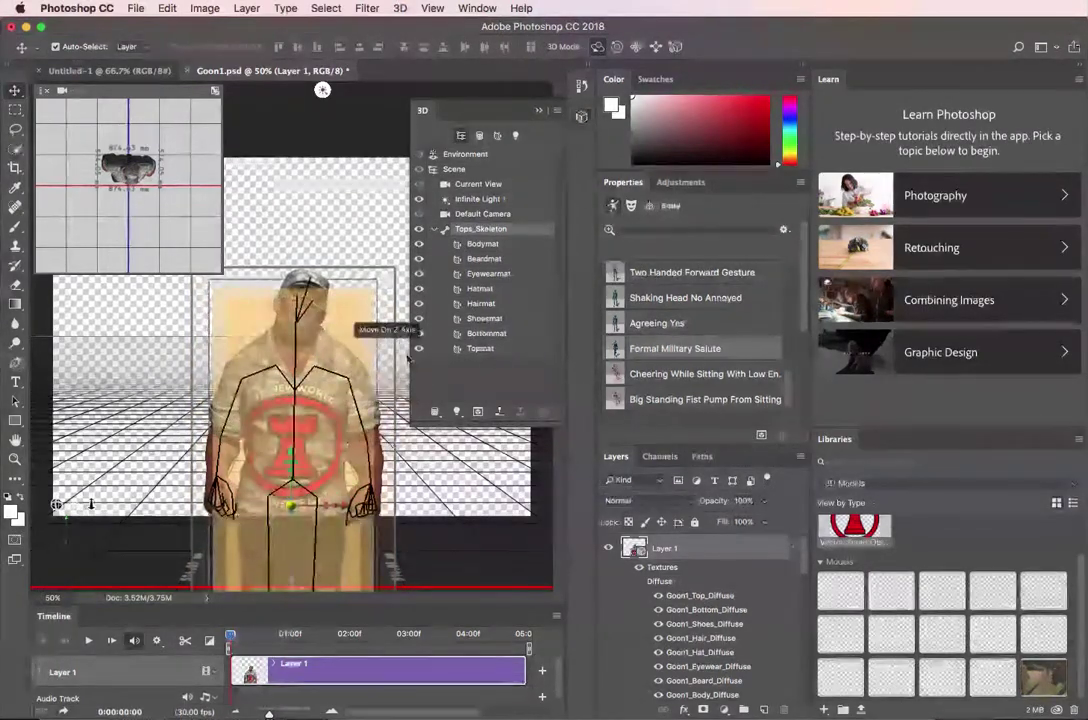
Dolly the 3D camera back and reposition the Tops_Skeleton vertically until the whole soldier fits in the canvas with his feet on the ground.
{"action": "left_click_drag", "start_coordinate": [335, 469], "coordinate": [351, 376]}
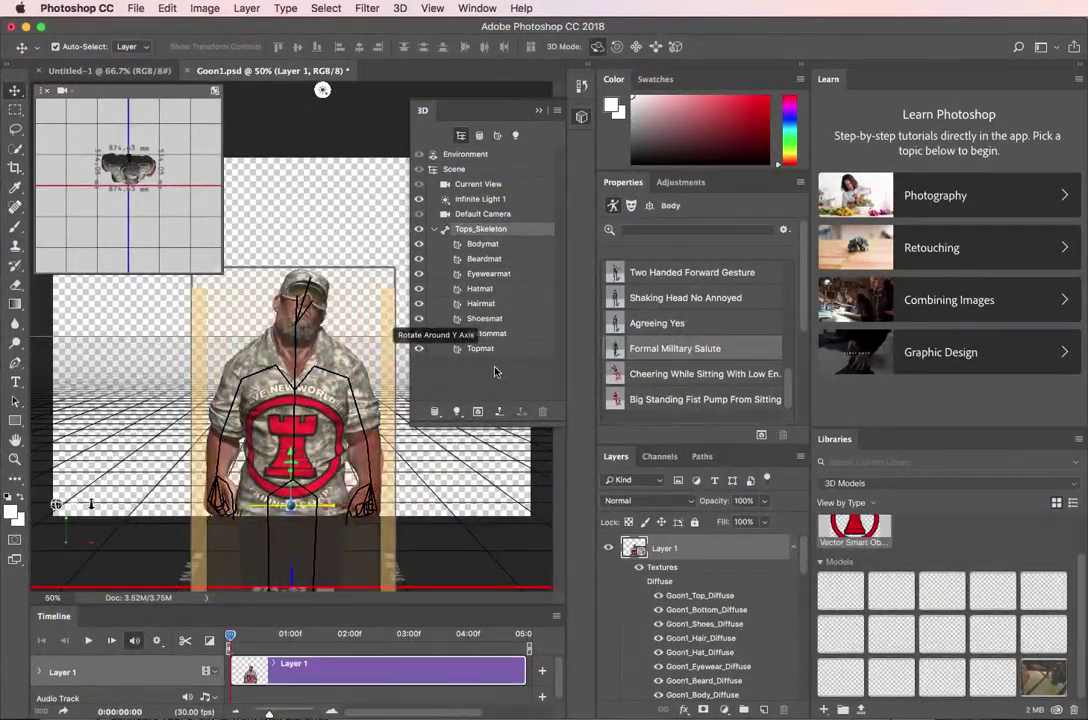
{"action": "left_click_drag", "start_coordinate": [403, 392], "coordinate": [337, 395]}
{"action": "left_click_drag", "start_coordinate": [290, 323], "coordinate": [293, 463]}
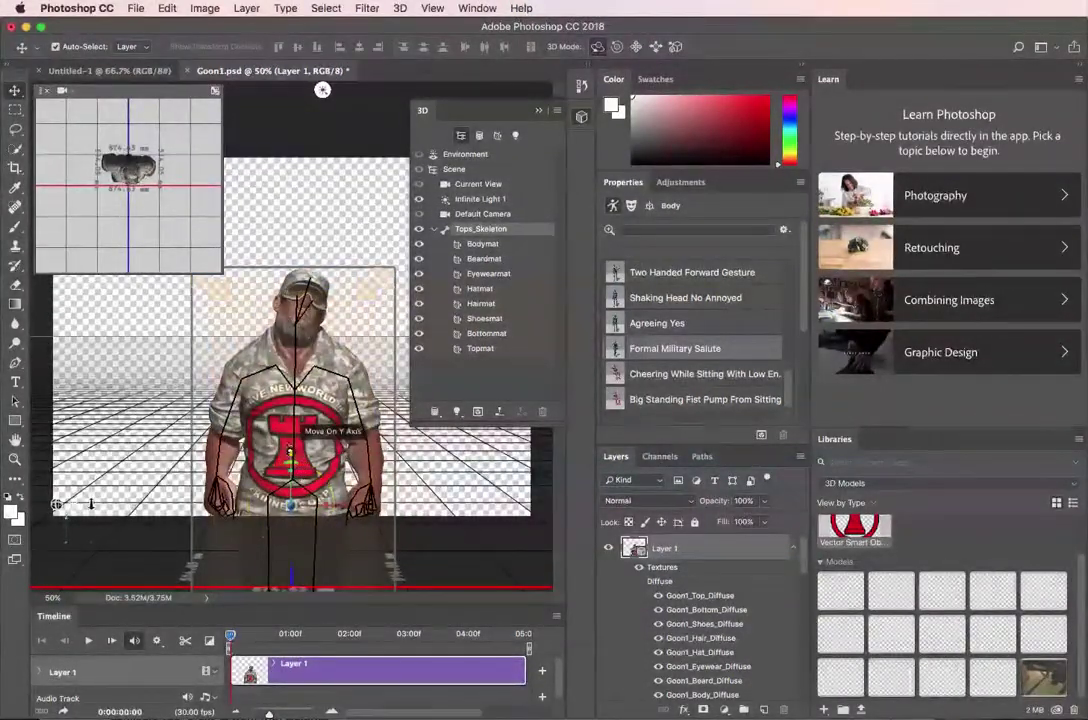
{"action": "left_click_drag", "start_coordinate": [291, 435], "coordinate": [309, 297]}
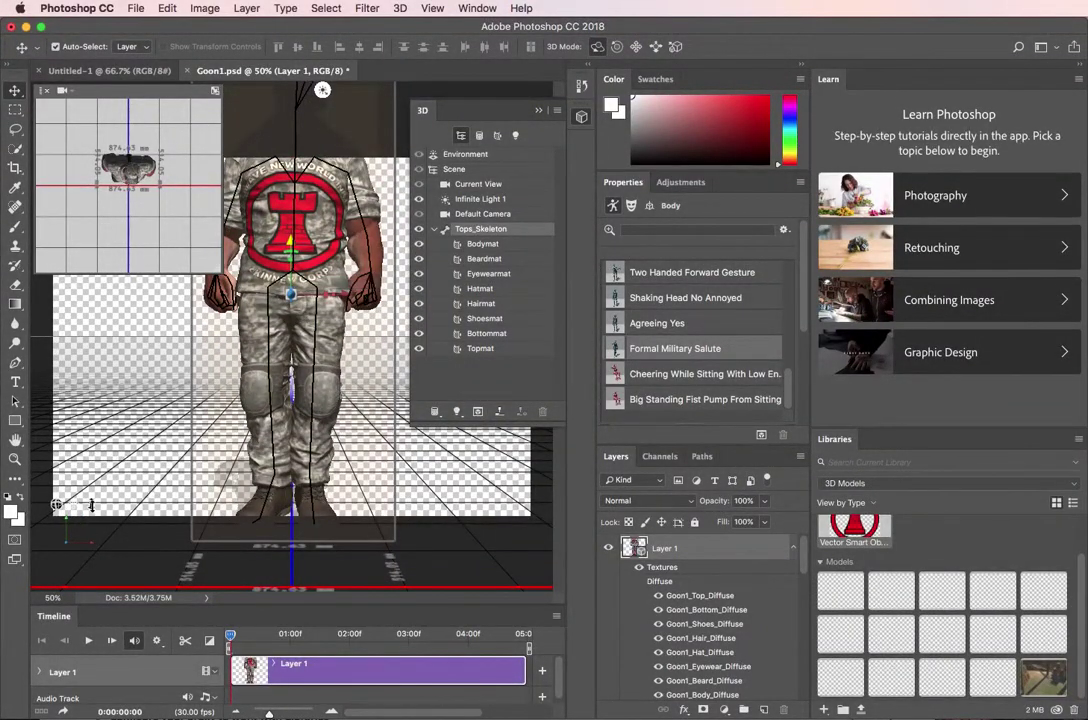
{"action": "left_click_drag", "start_coordinate": [92, 481], "coordinate": [134, 316]}
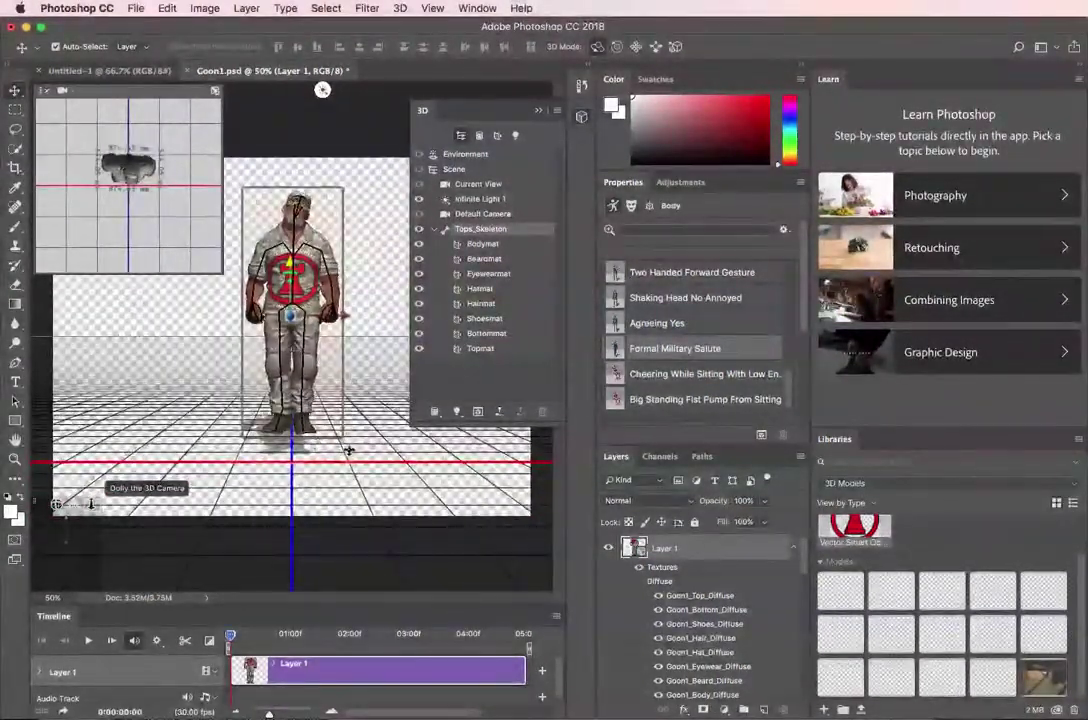
{"action": "left_click_drag", "start_coordinate": [294, 234], "coordinate": [292, 265]}
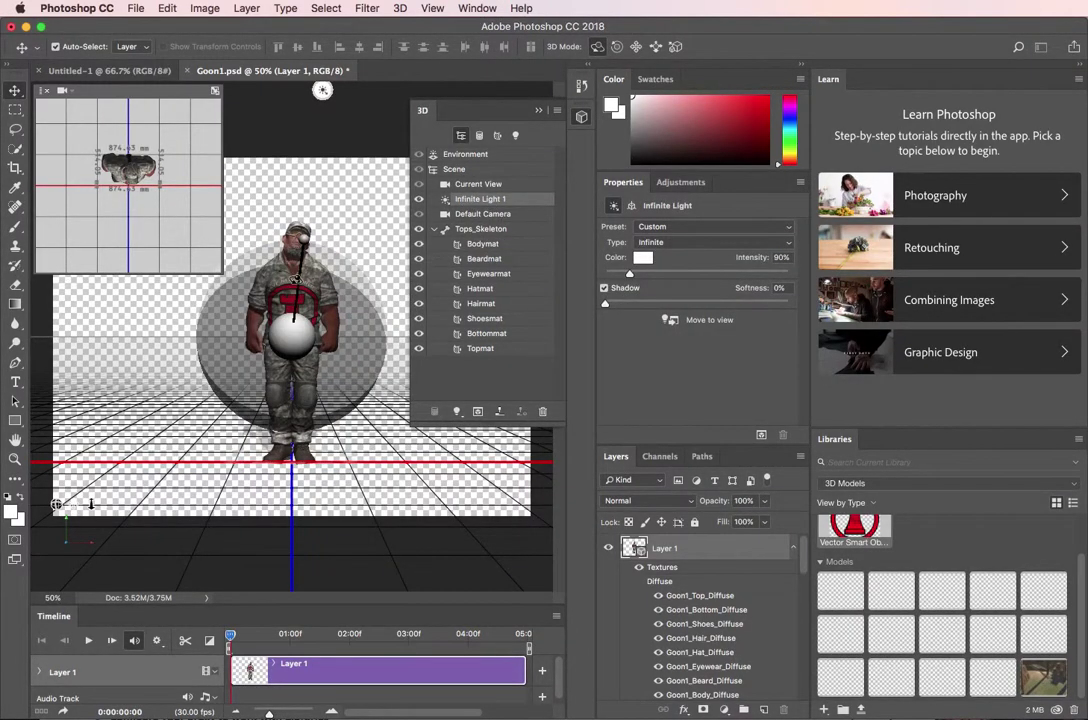
Try lighting the soldier from overhead with Infinite Light 1, and aim it from low in front on his right side.
{"action": "mouse_move", "coordinate": [305, 243]}
{"action": "left_mouse_down"}
{"action": "mouse_move", "coordinate": [260, 287]}
{"action": "mouse_move", "coordinate": [185, 265]}
{"action": "mouse_move", "coordinate": [200, 284]}
{"action": "mouse_move", "coordinate": [213, 276]}
{"action": "mouse_move", "coordinate": [195, 260]}
{"action": "mouse_move", "coordinate": [126, 294]}
{"action": "mouse_move", "coordinate": [155, 333]}
{"action": "mouse_move", "coordinate": [211, 355]}
{"action": "mouse_move", "coordinate": [273, 342]}
{"action": "mouse_move", "coordinate": [328, 294]}
{"action": "mouse_move", "coordinate": [360, 312]}
{"action": "mouse_move", "coordinate": [372, 291]}
{"action": "mouse_move", "coordinate": [380, 313]}
{"action": "mouse_move", "coordinate": [358, 252]}
{"action": "mouse_move", "coordinate": [302, 195]}
{"action": "mouse_move", "coordinate": [307, 120]}
{"action": "left_mouse_up"}
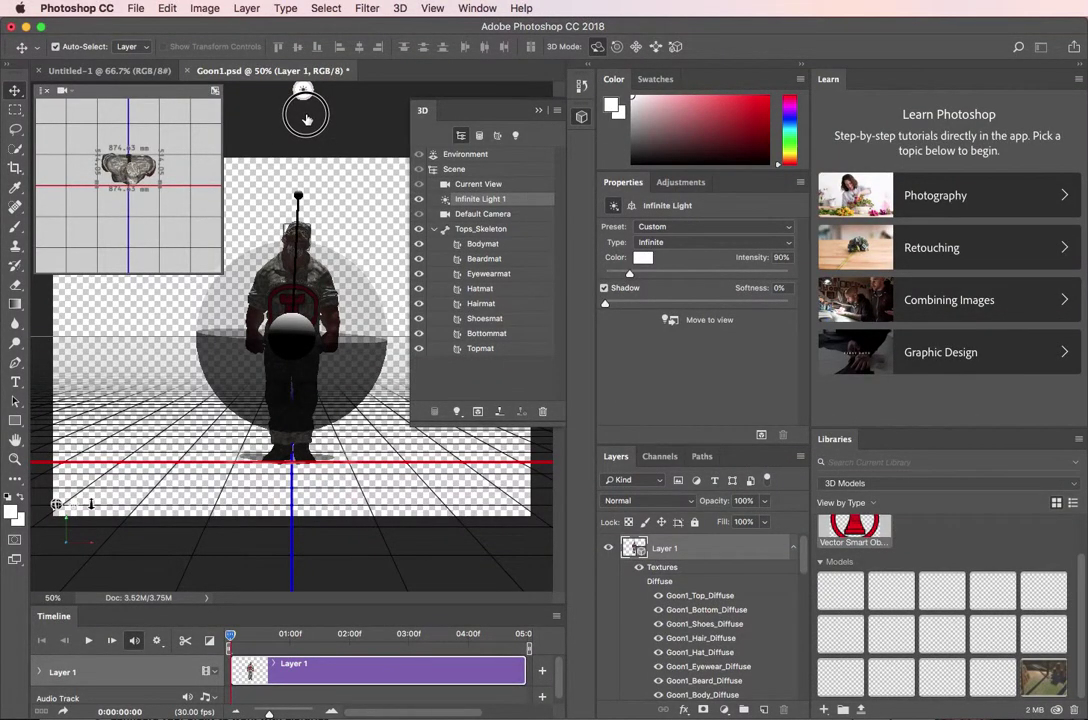
{"action": "left_click_drag", "start_coordinate": [307, 119], "coordinate": [259, 374]}
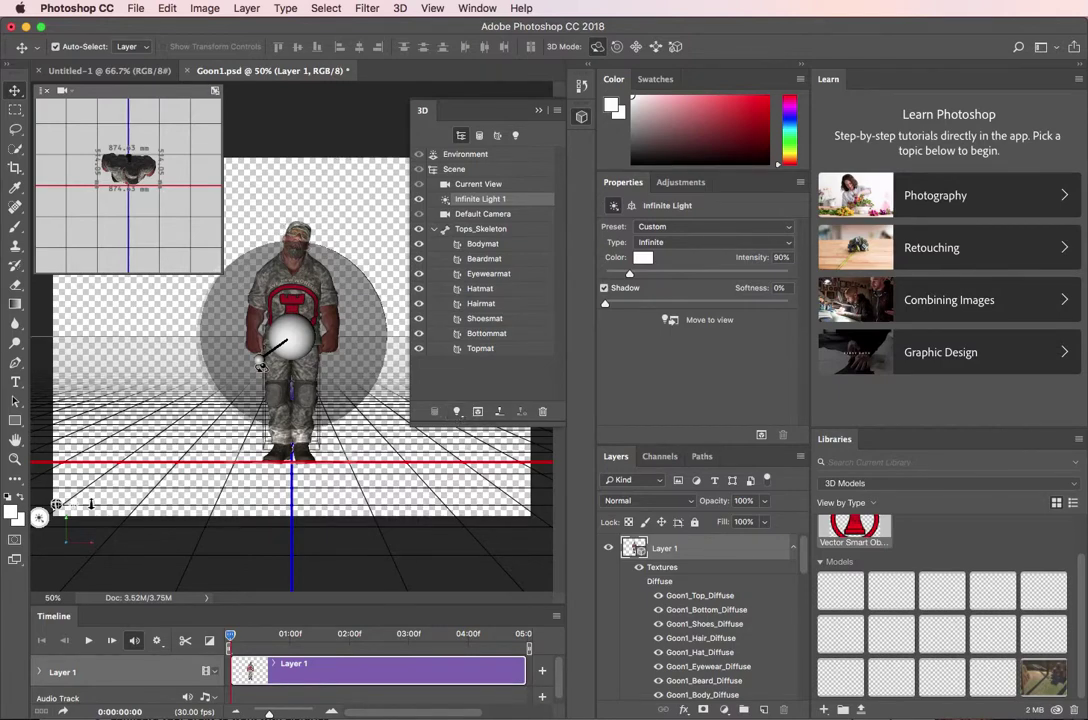
{"action": "left_click_drag", "start_coordinate": [245, 378], "coordinate": [236, 377]}
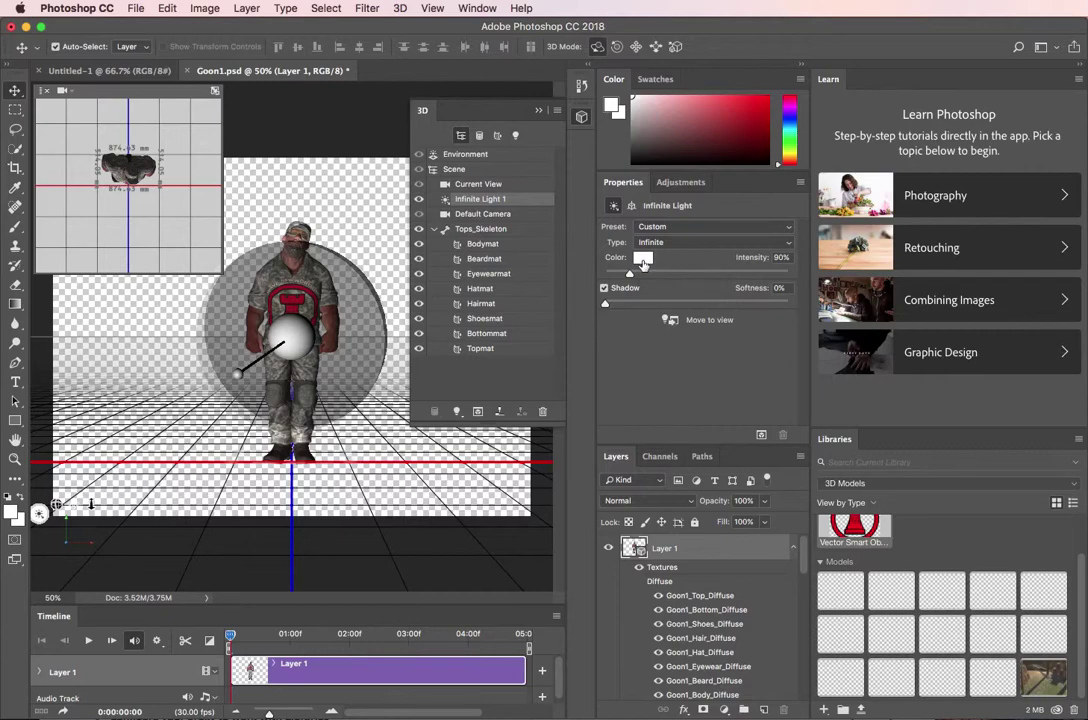
Color Infinite Light 1 purple (R 155, G 13, B 236) and raise its intensity to 194%.
{"action": "left_click", "coordinate": [643, 259]}
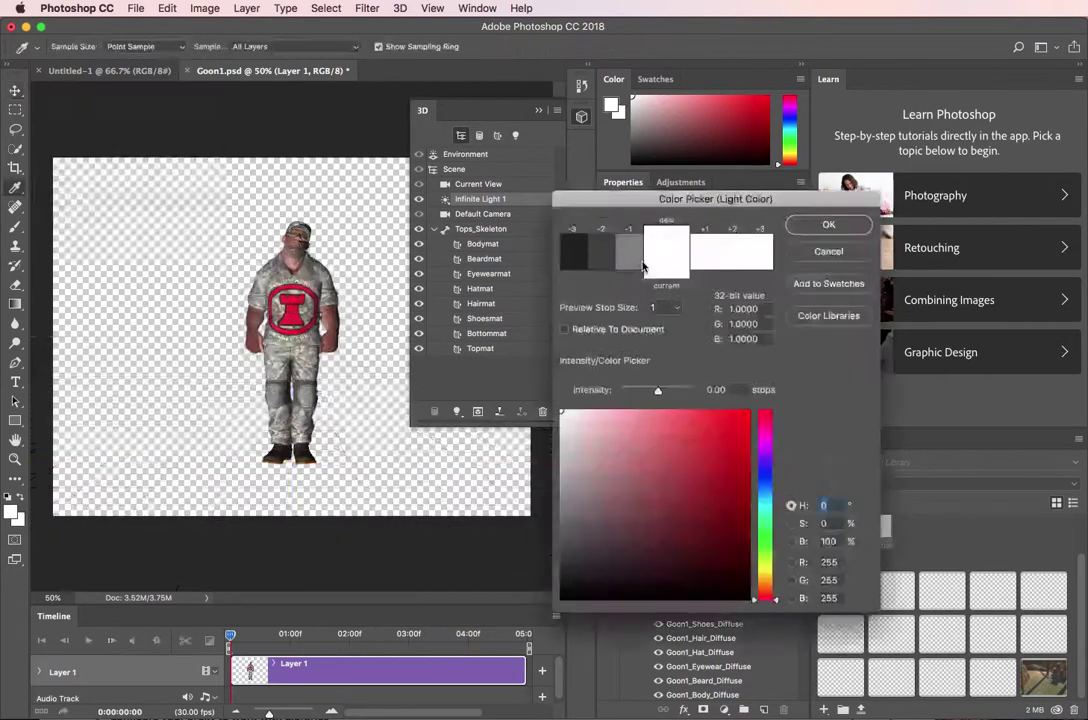
{"action": "left_click_drag", "start_coordinate": [768, 464], "coordinate": [765, 452]}
{"action": "left_click", "coordinate": [737, 424]}
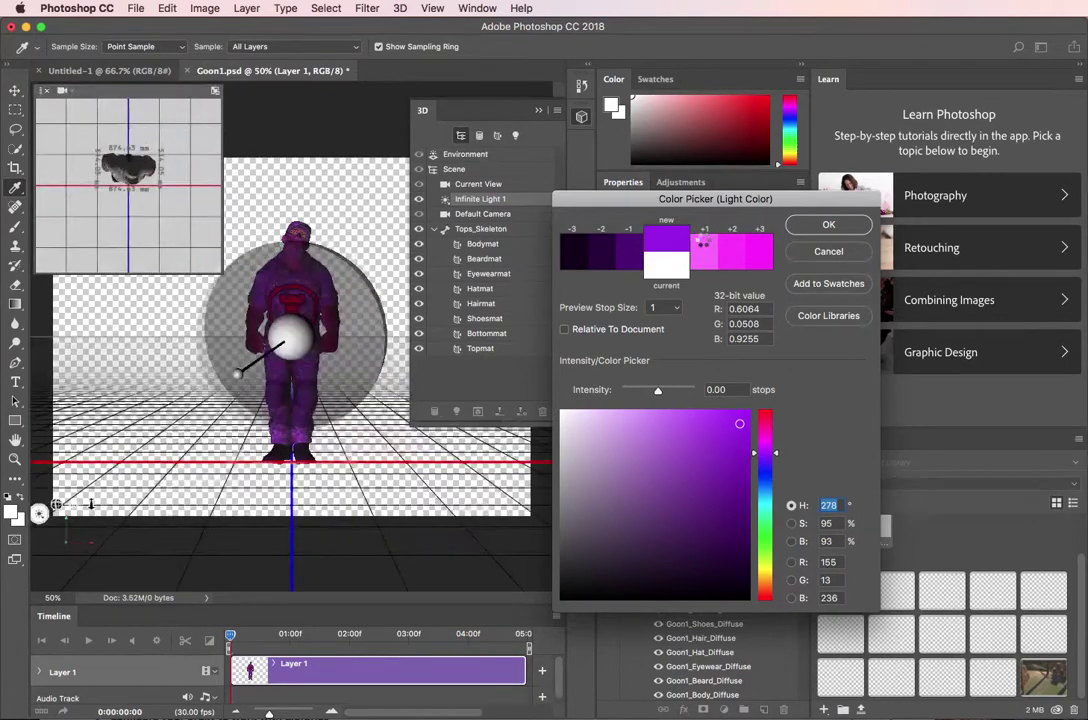
{"action": "key", "text": "Return"}
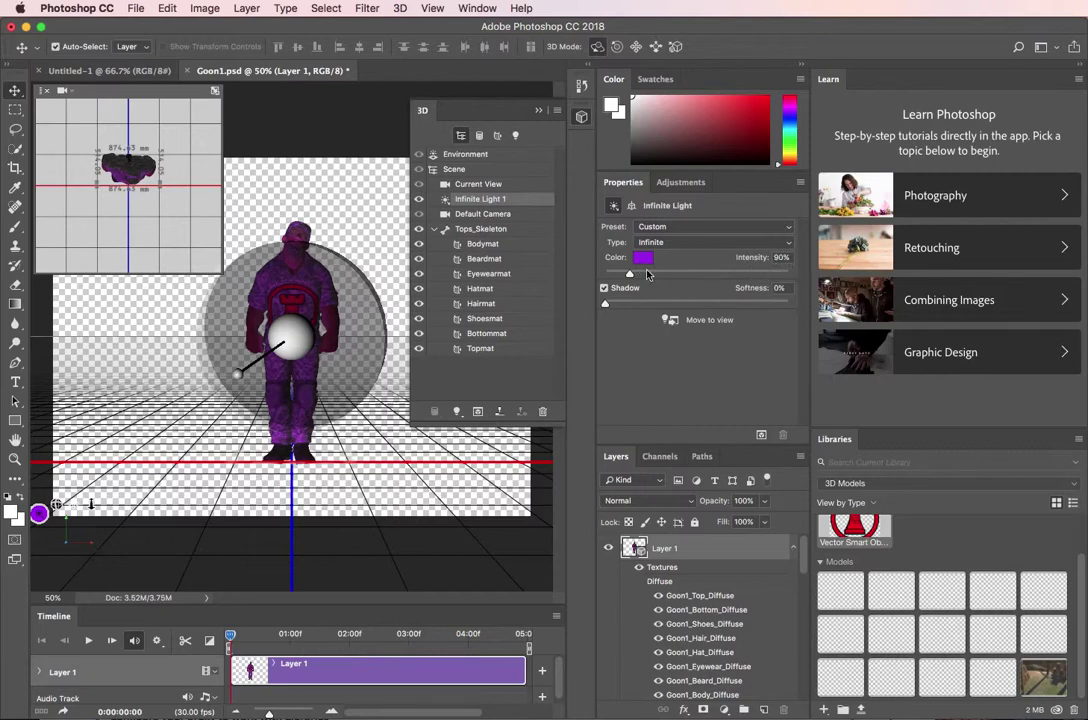
{"action": "left_click_drag", "start_coordinate": [629, 279], "coordinate": [621, 276]}
{"action": "left_click_drag", "start_coordinate": [621, 277], "coordinate": [652, 275]}
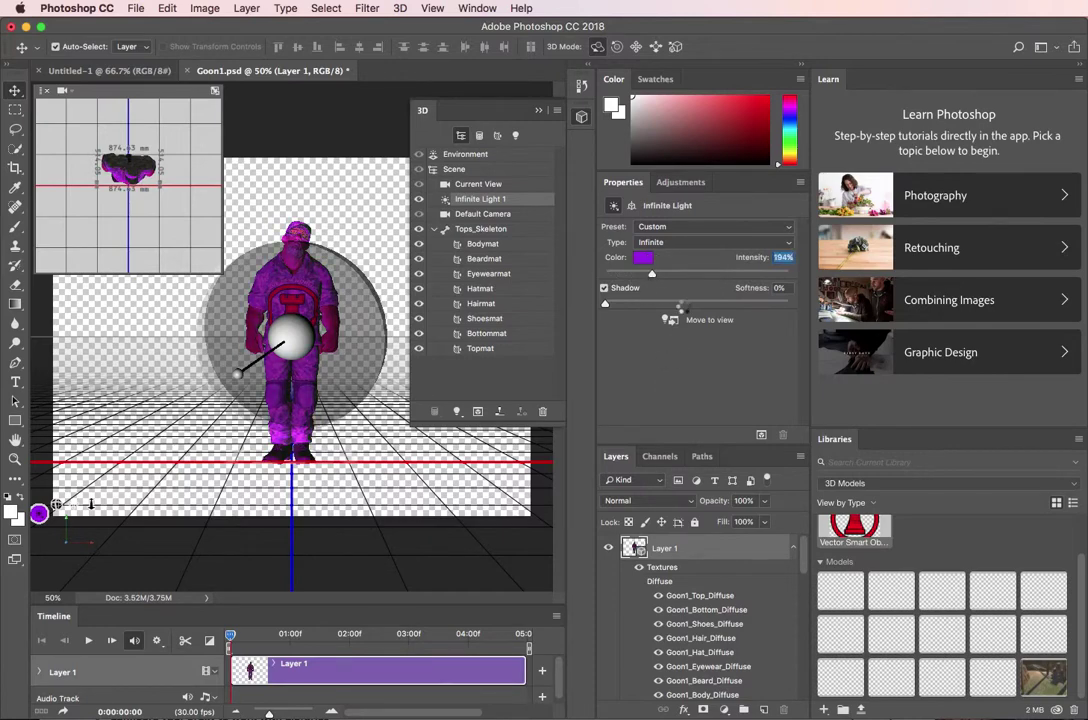
Lighten the infinite light's color to lavender (R 212, G 157, B 243) and reduce its intensity to 87%.
{"action": "left_click", "coordinate": [638, 257]}
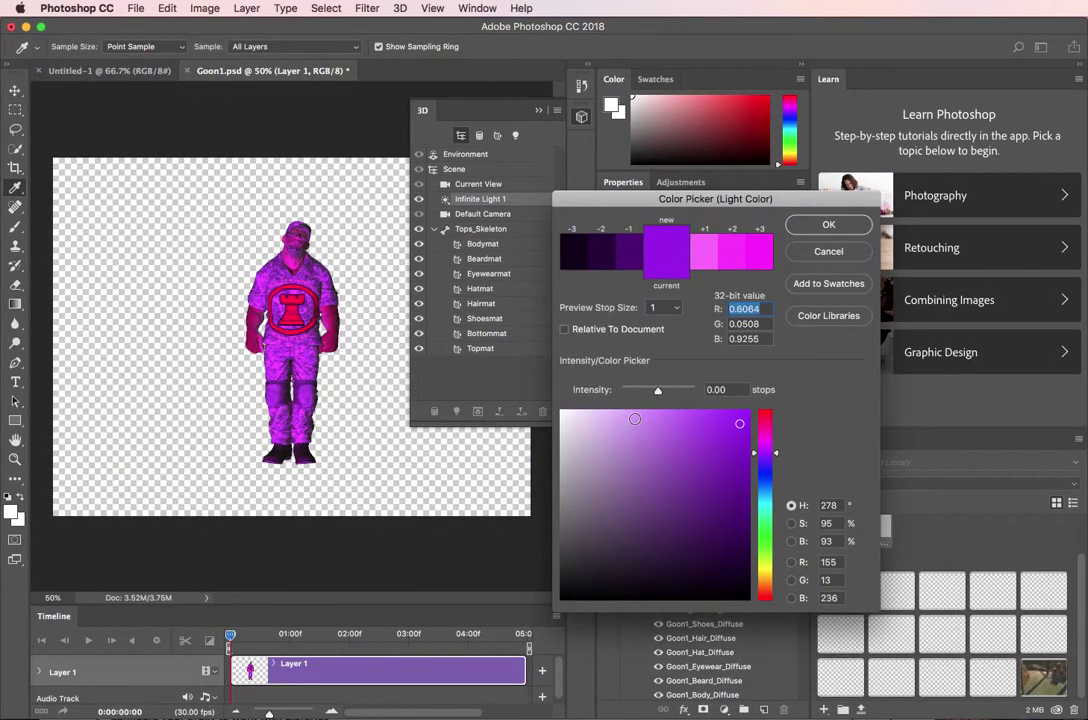
{"action": "left_click", "coordinate": [627, 418]}
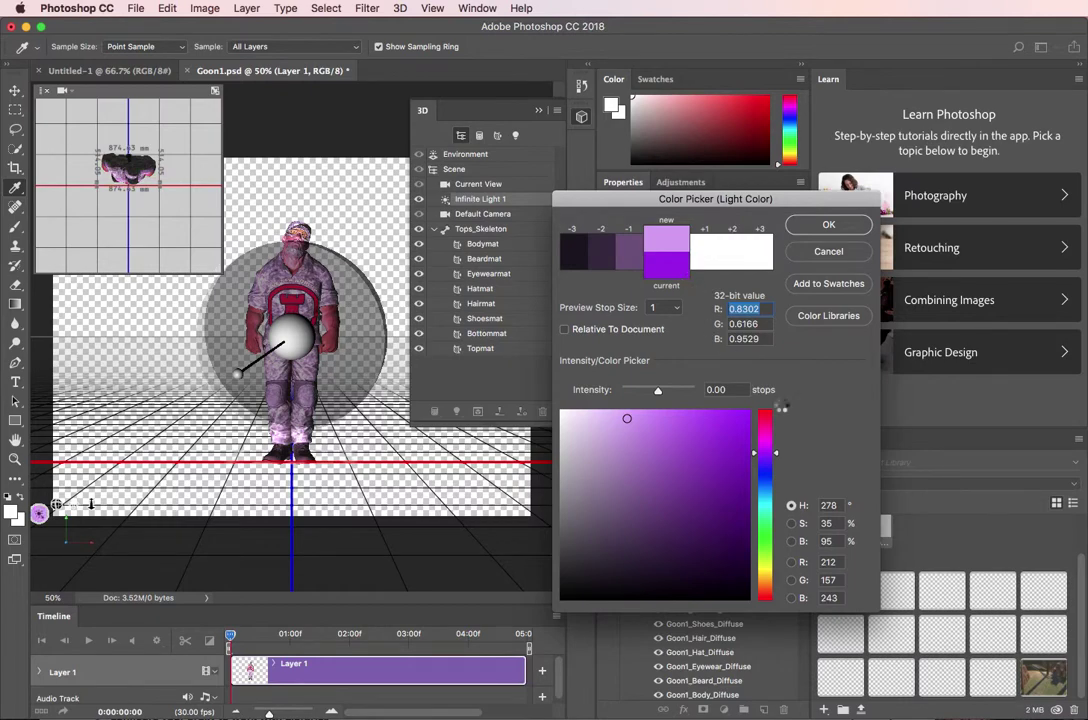
{"action": "key", "text": "Return"}
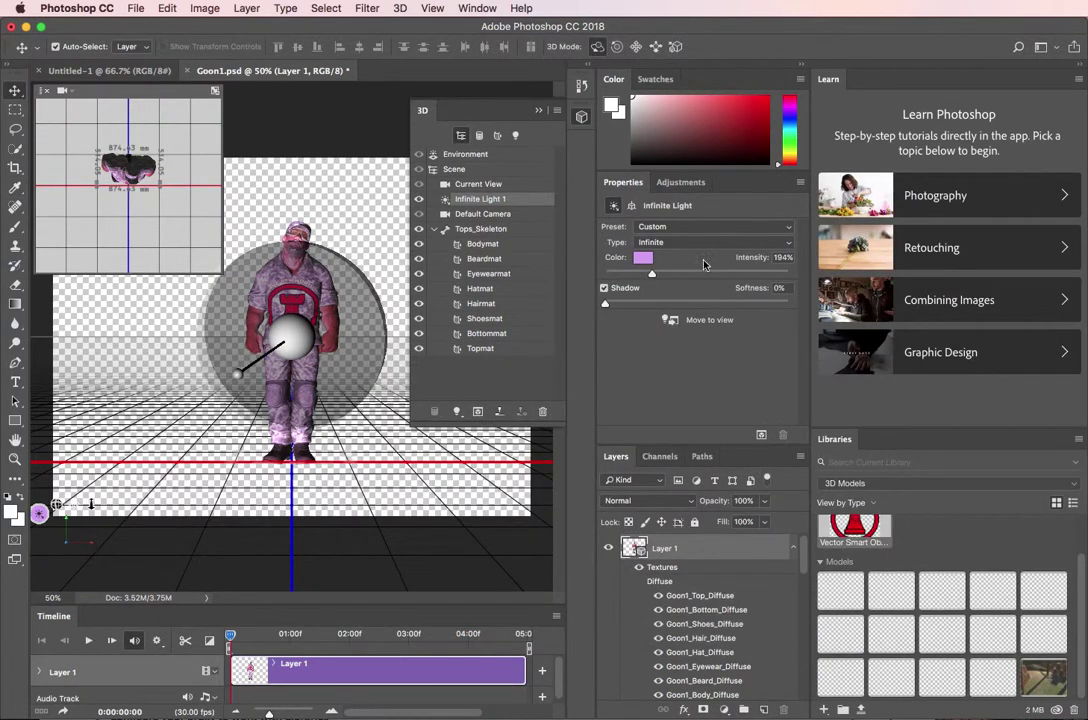
{"action": "left_click_drag", "start_coordinate": [653, 275], "coordinate": [629, 273]}
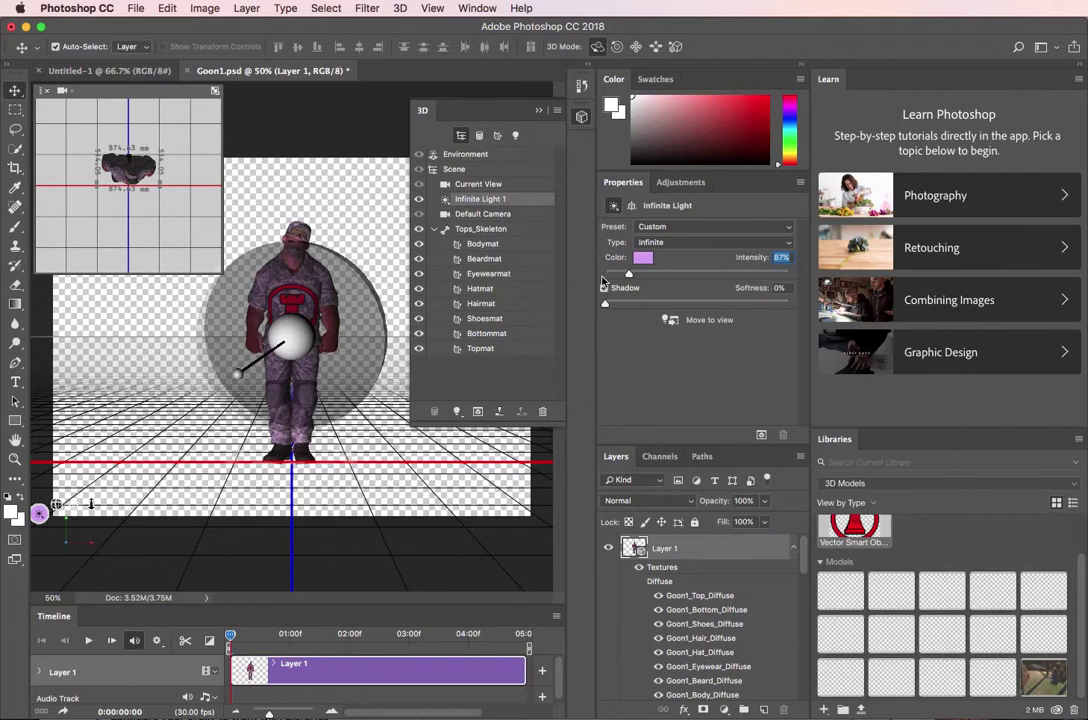
Aim the infinite light at the soldier from above on his right side, and set its shadow softness to 12%.
{"action": "mouse_move", "coordinate": [241, 381]}
{"action": "left_mouse_down"}
{"action": "mouse_move", "coordinate": [206, 299]}
{"action": "mouse_move", "coordinate": [221, 277]}
{"action": "left_mouse_up"}
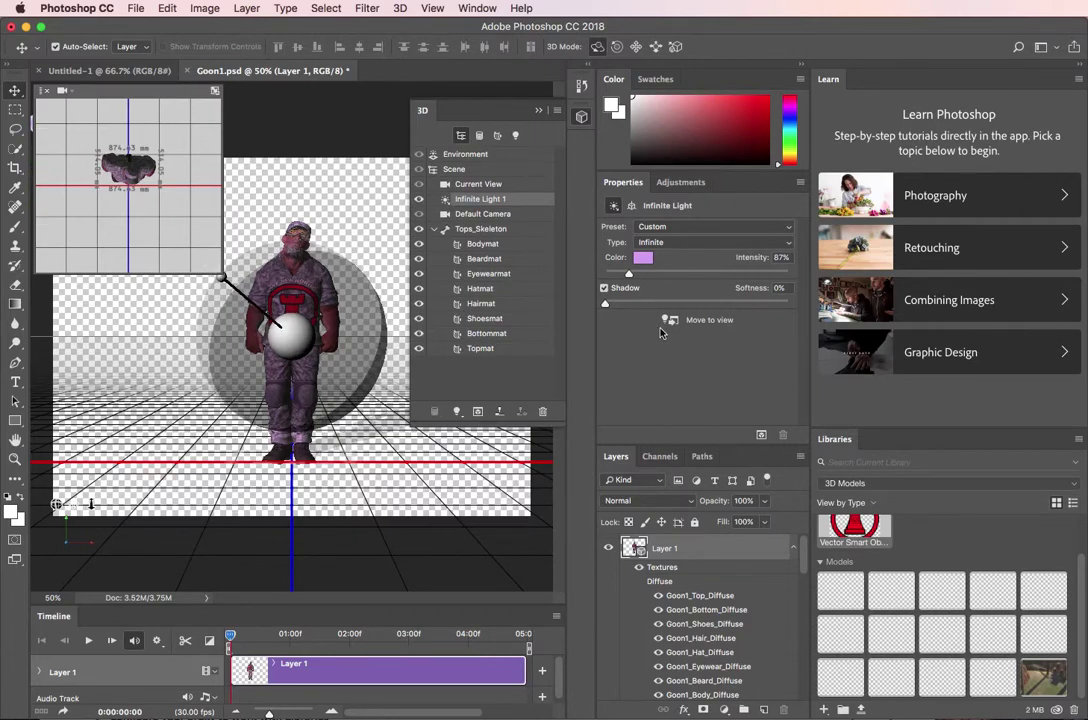
{"action": "left_click_drag", "start_coordinate": [605, 304], "coordinate": [608, 305]}
{"action": "left_click_drag", "start_coordinate": [610, 308], "coordinate": [732, 304]}
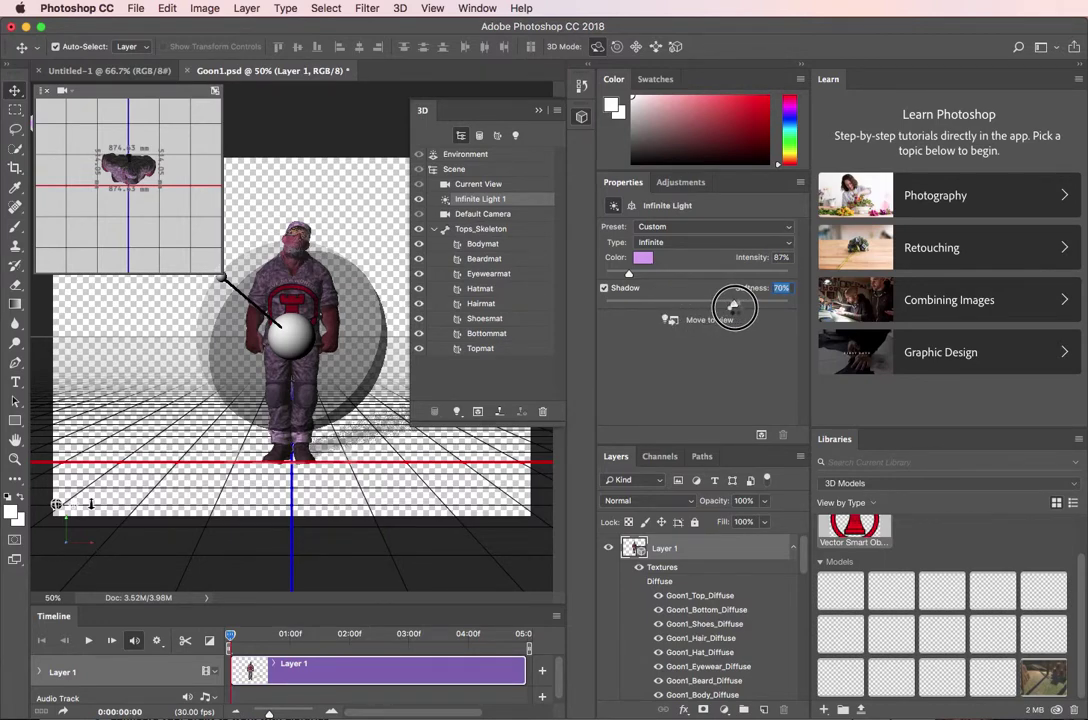
{"action": "left_click_drag", "start_coordinate": [729, 311], "coordinate": [727, 311]}
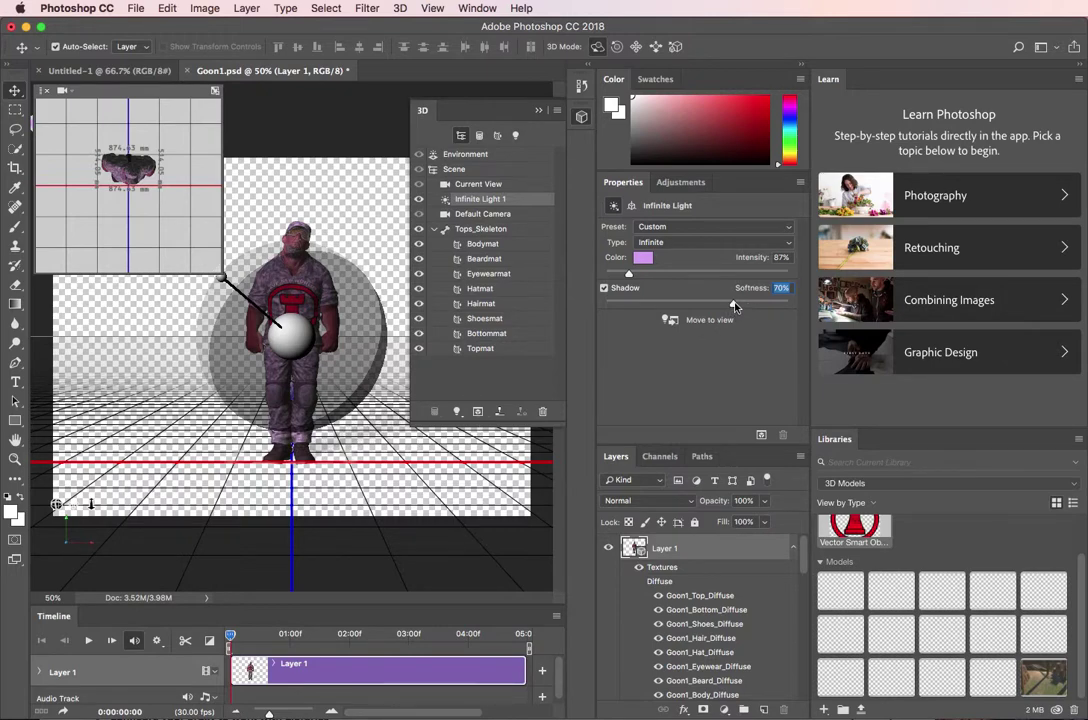
{"action": "left_click_drag", "start_coordinate": [733, 303], "coordinate": [626, 304]}
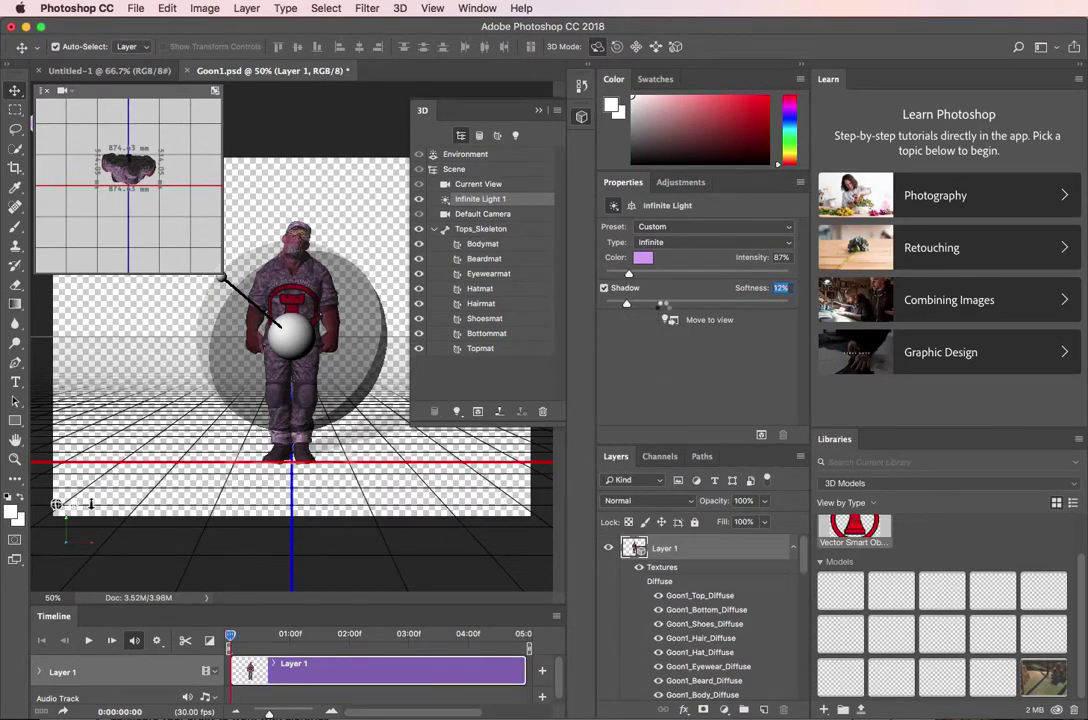